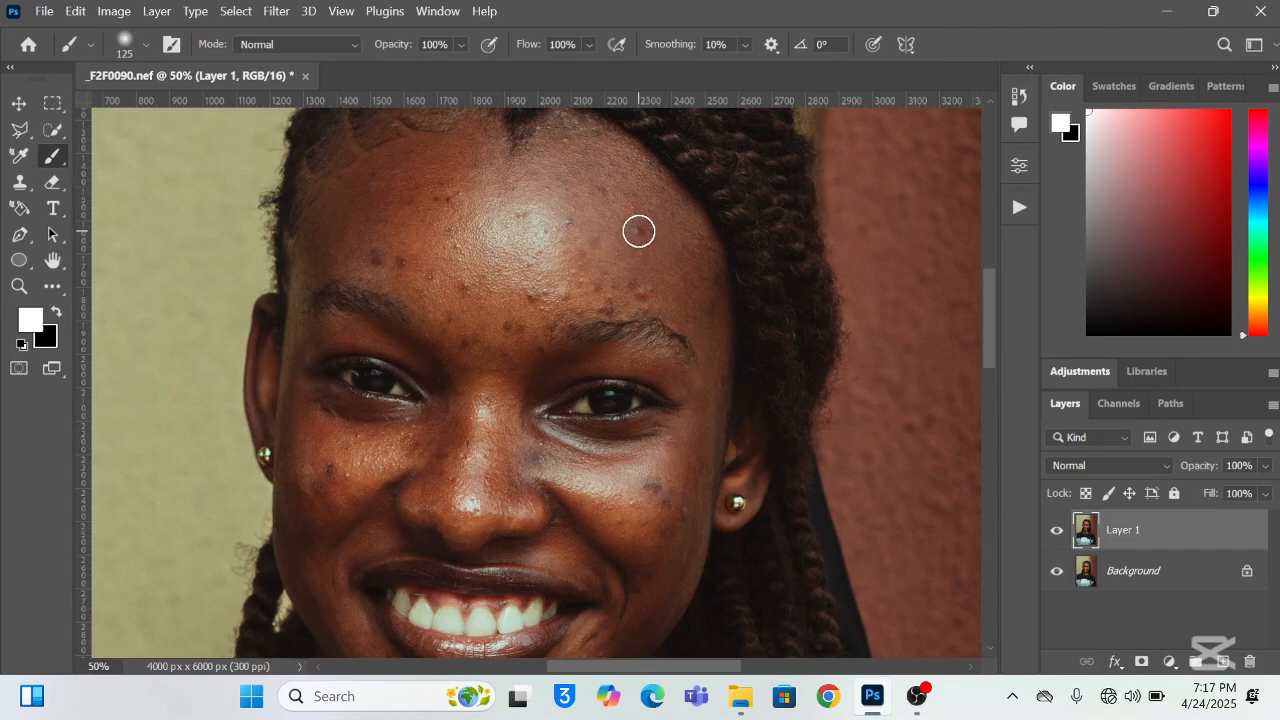
scroll(511, 320, down, 1)
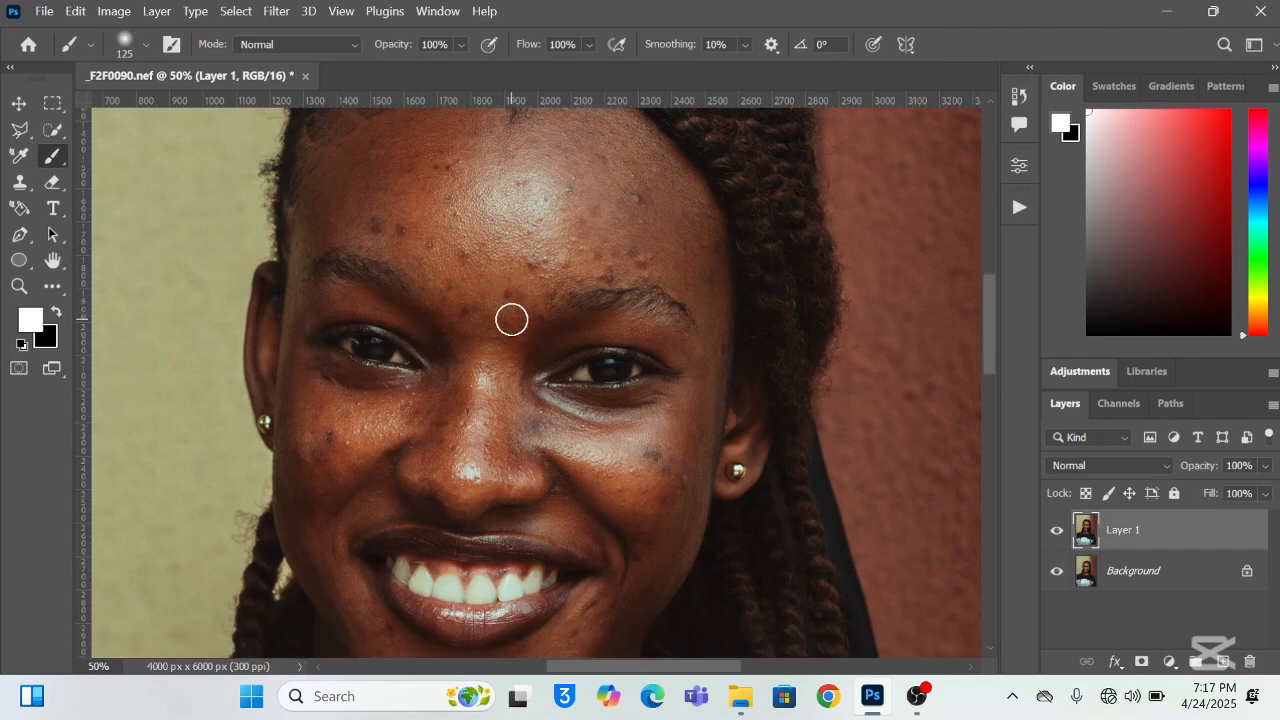
scroll(511, 320, down, 1)
scroll(511, 320, up, 2)
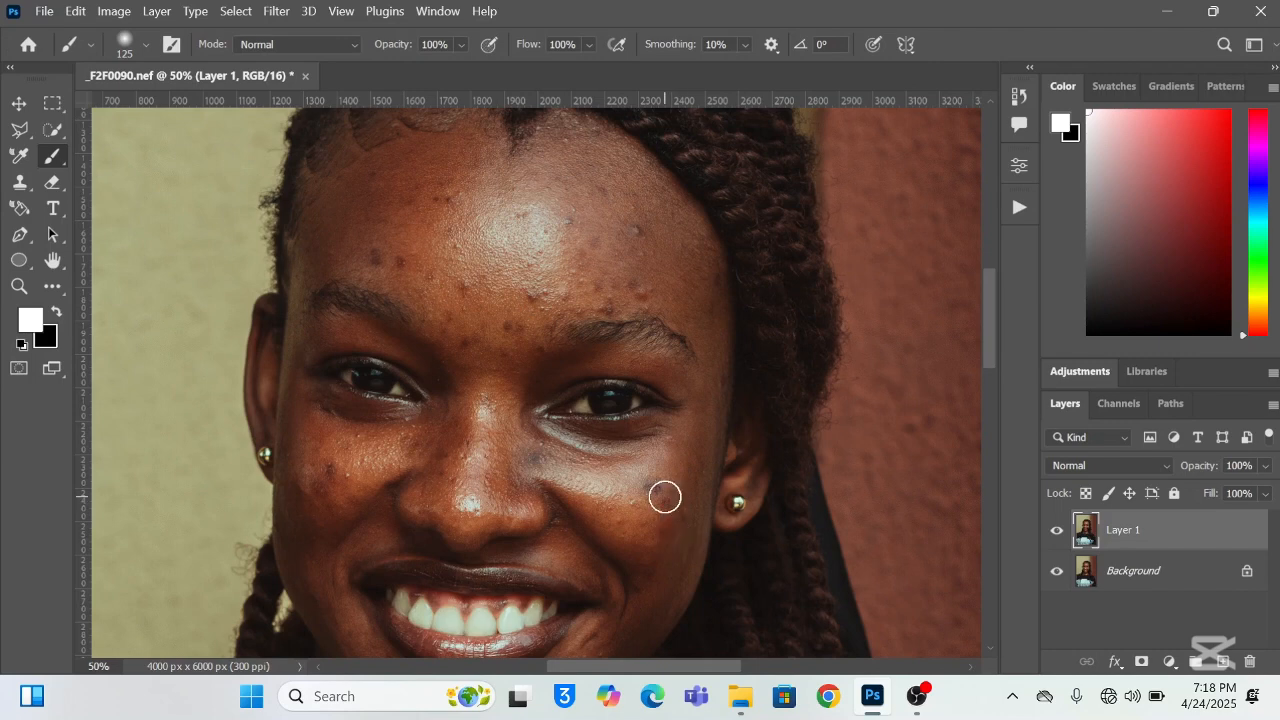
scroll(608, 349, down, 1)
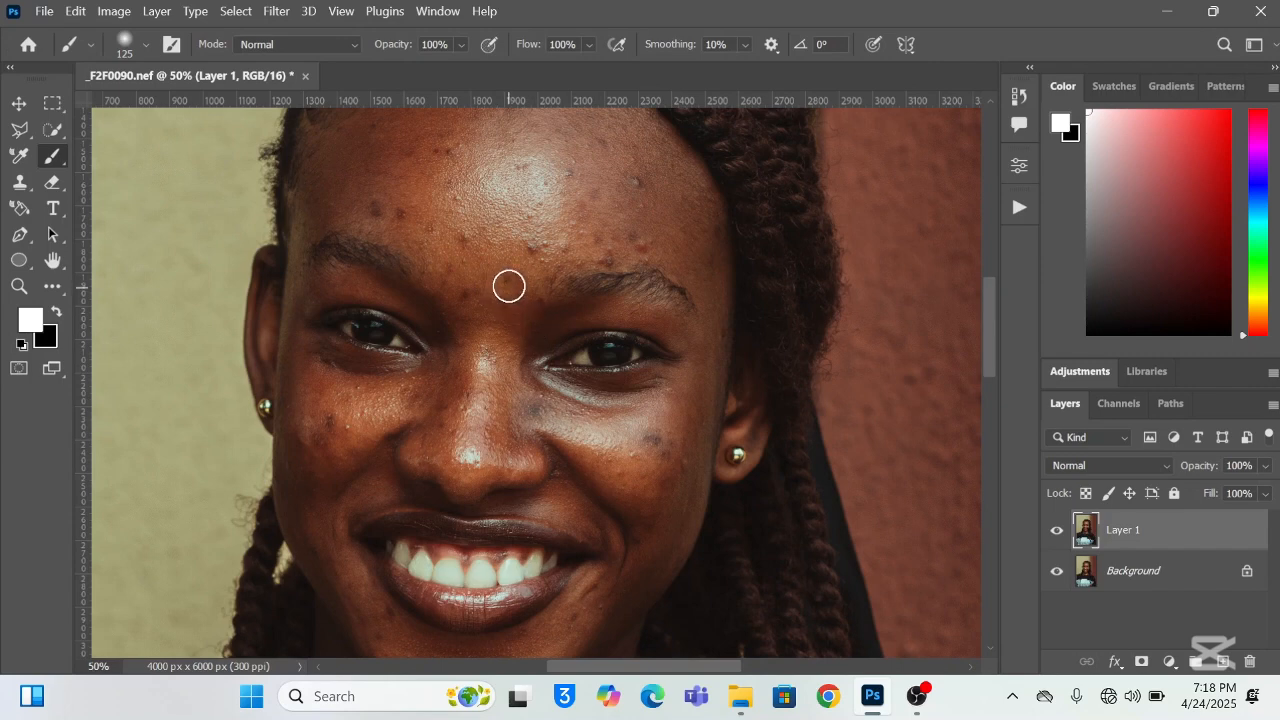
scroll(263, 420, up, 2)
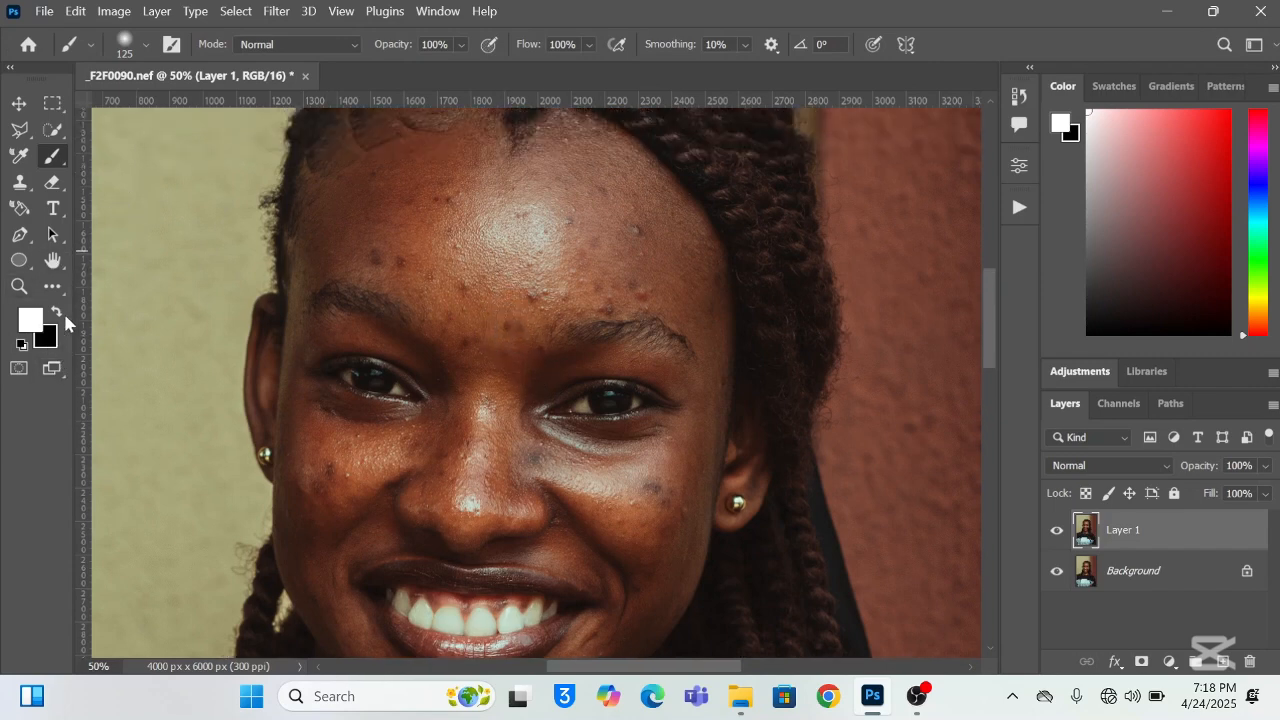
- Switch to the Remove tool with a brush size of 70 and zoom to 66.67% on the forehead
key(j)
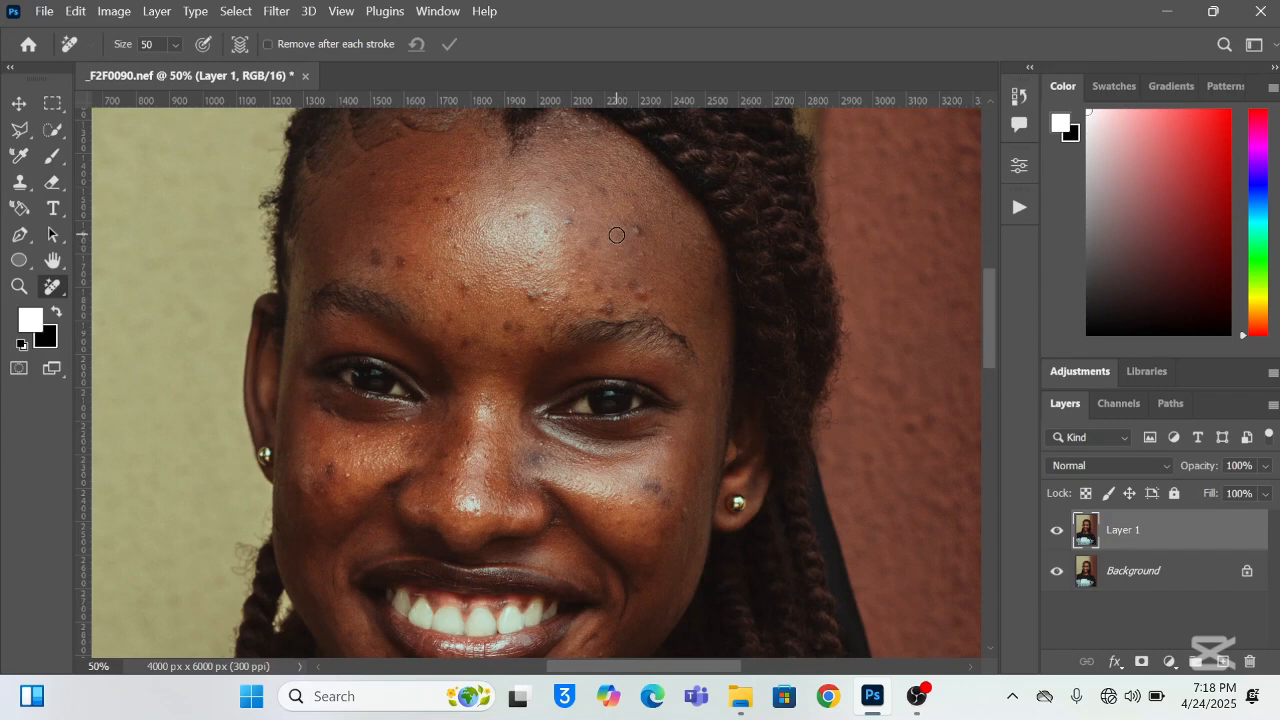
scroll(618, 232, up, 1)
scroll(536, 282, down, 4)
scroll(536, 282, down, 10)
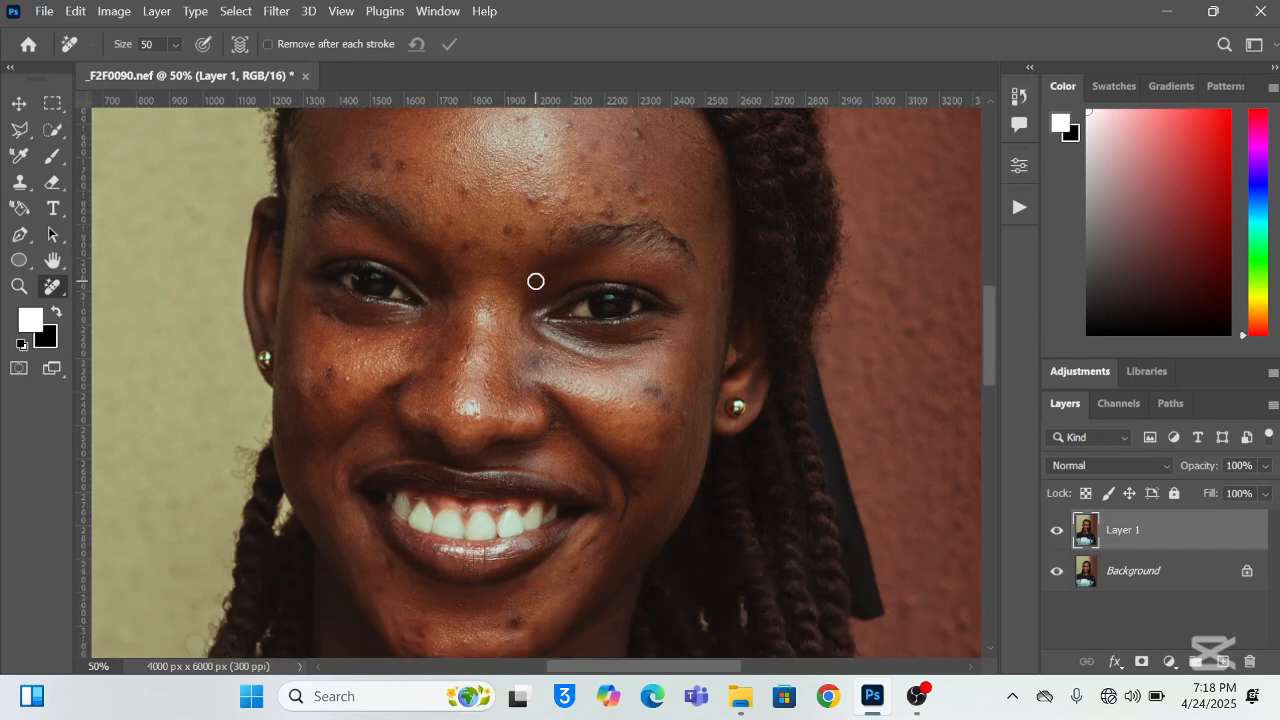
scroll(536, 282, up, 3)
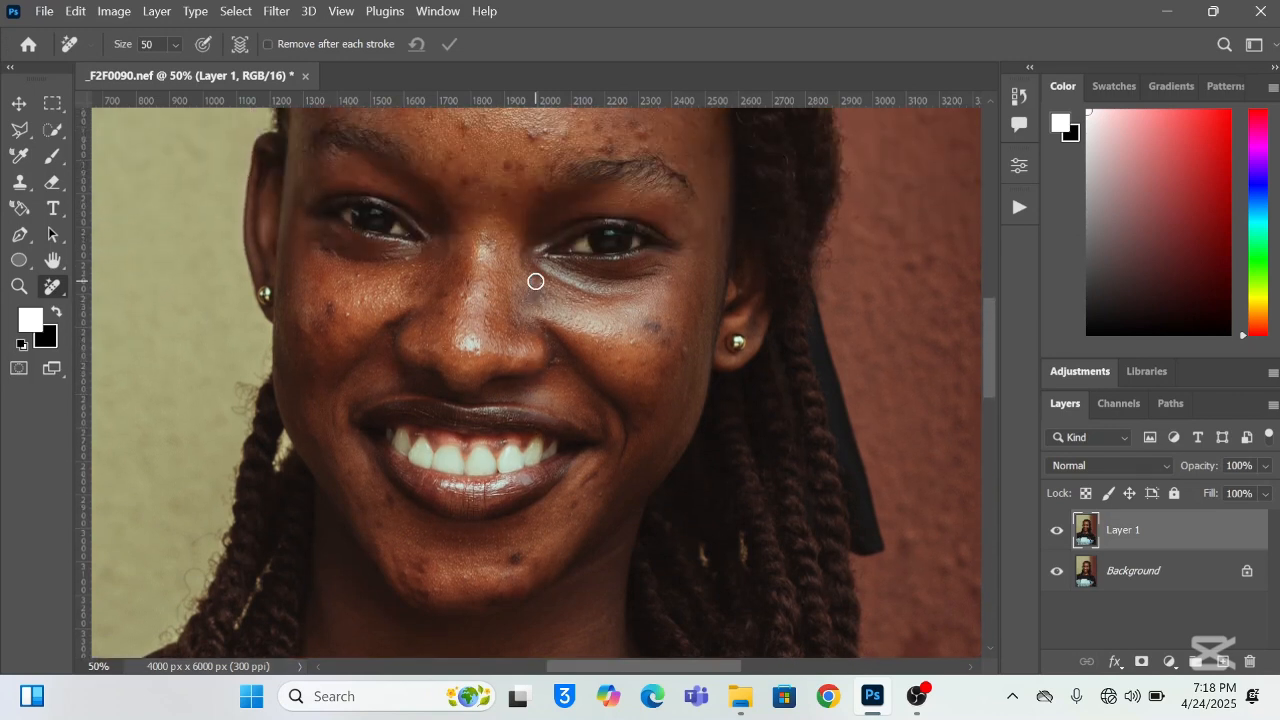
scroll(536, 282, up, 3)
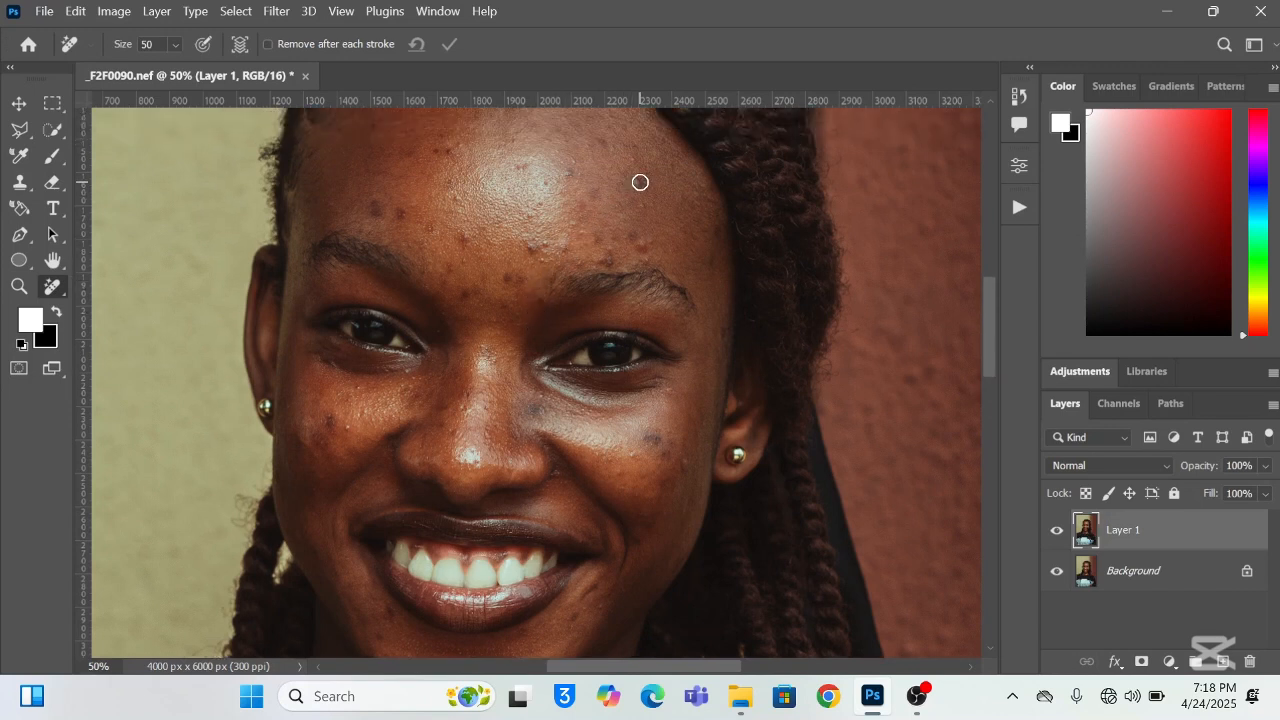
key(bracketright)
key(bracketright)
drag(635, 182, 635, 183)
scroll(668, 225, up, 2)
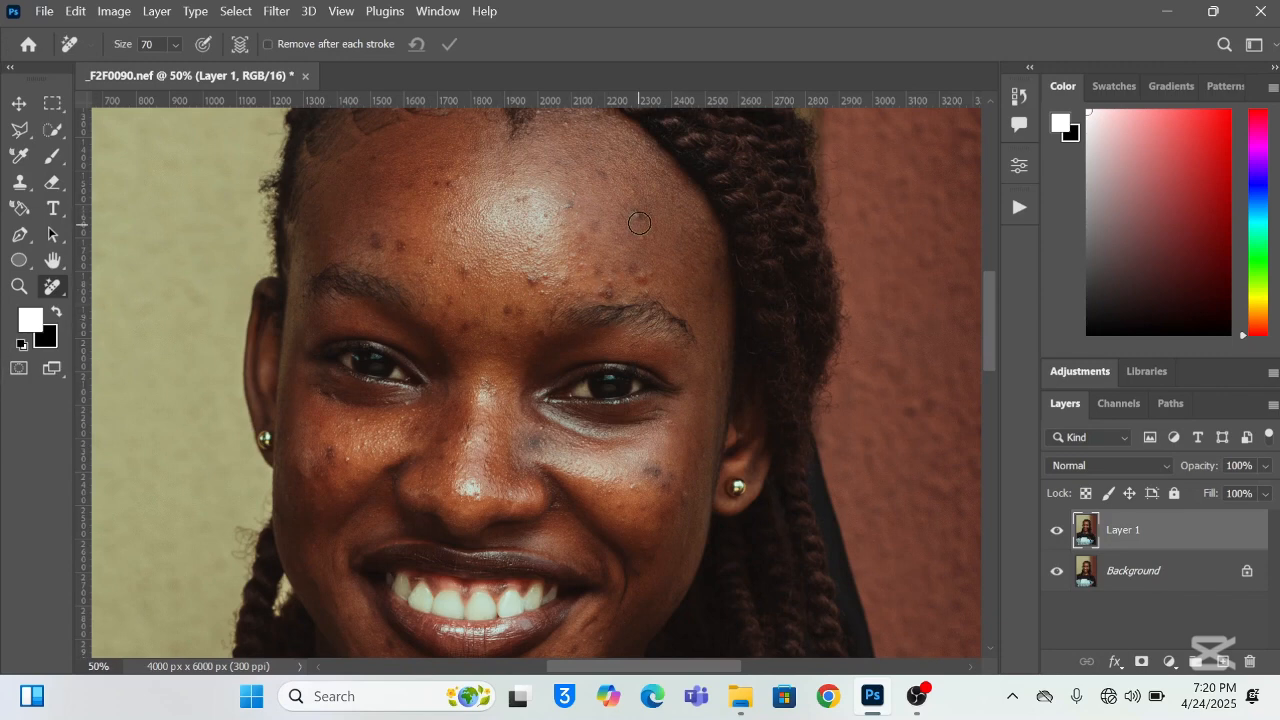
key(ctrl+plus)
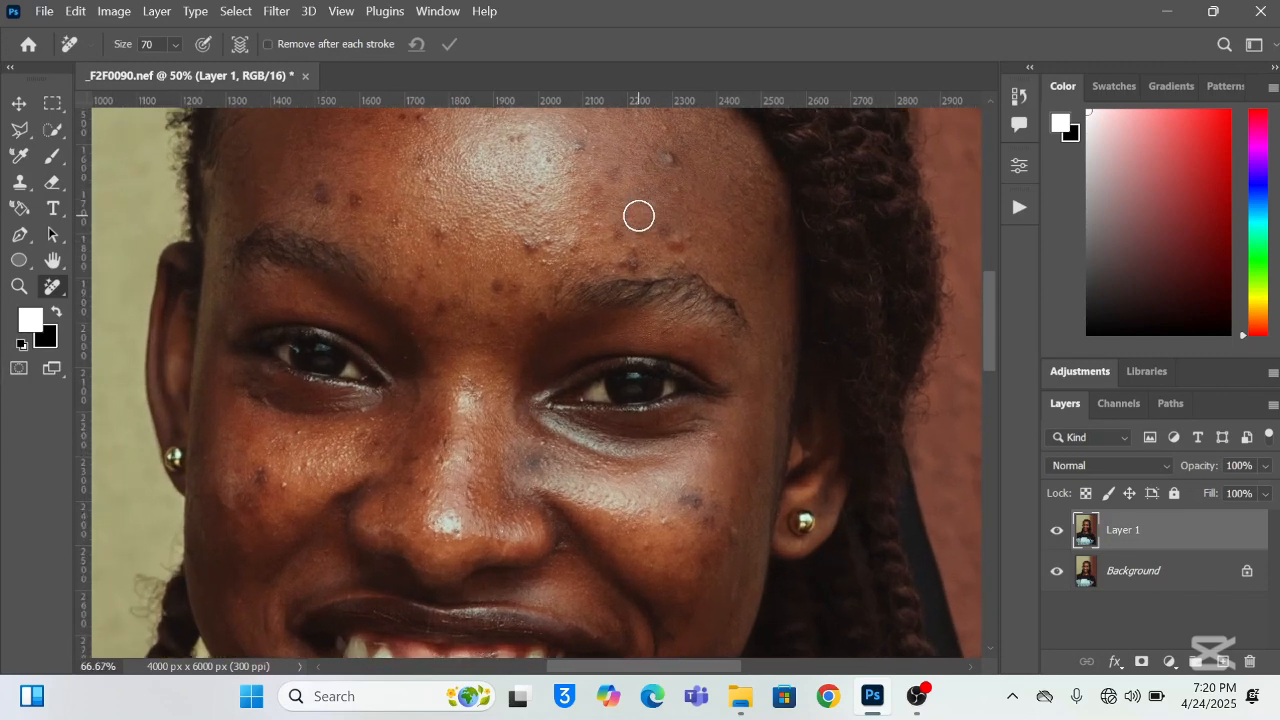
- Mark the dark spot on the image-right upper forehead and the blemishes across the image-left forehead for removal
click(671, 157)
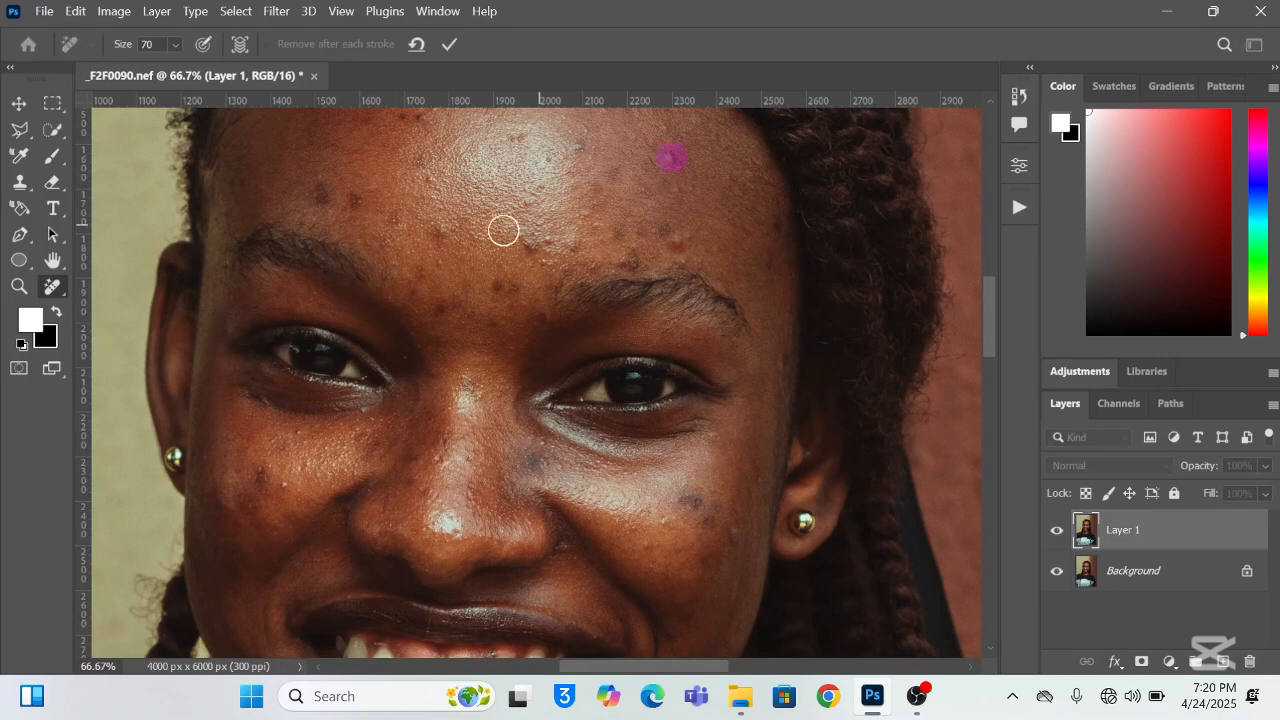
scroll(503, 226, up, 1)
click(422, 165)
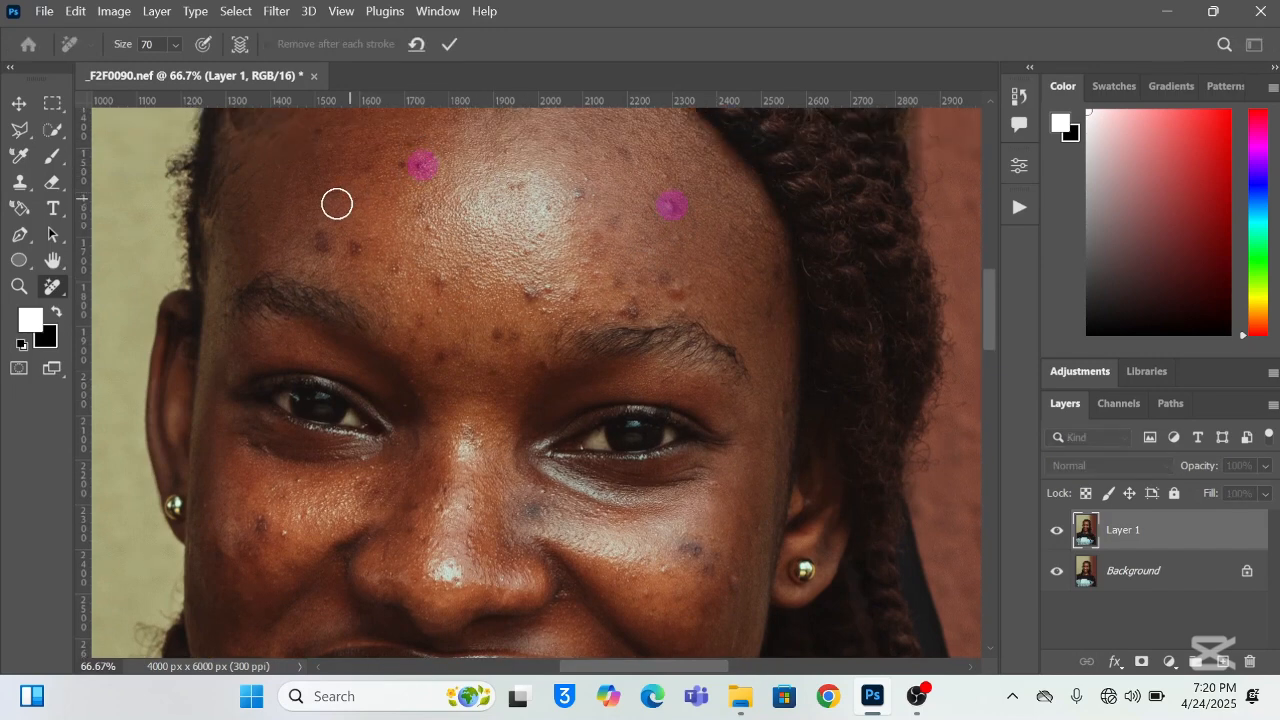
click(320, 133)
click(319, 243)
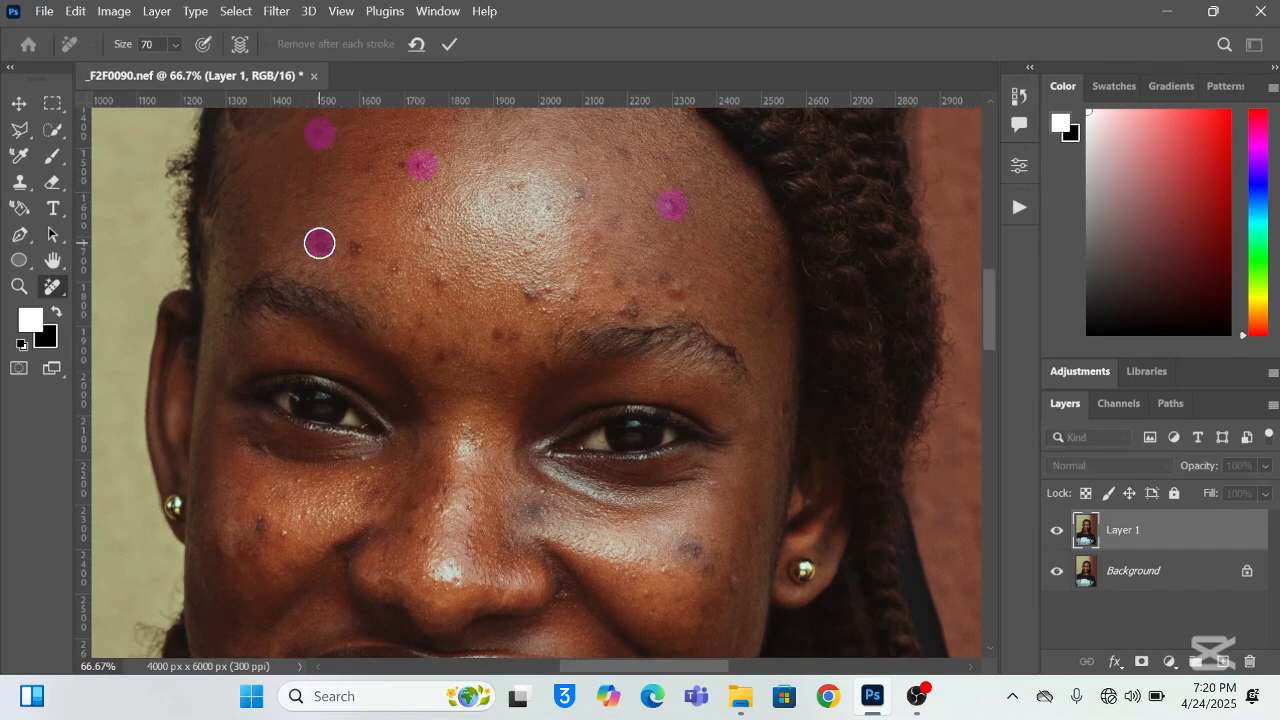
click(356, 244)
click(396, 268)
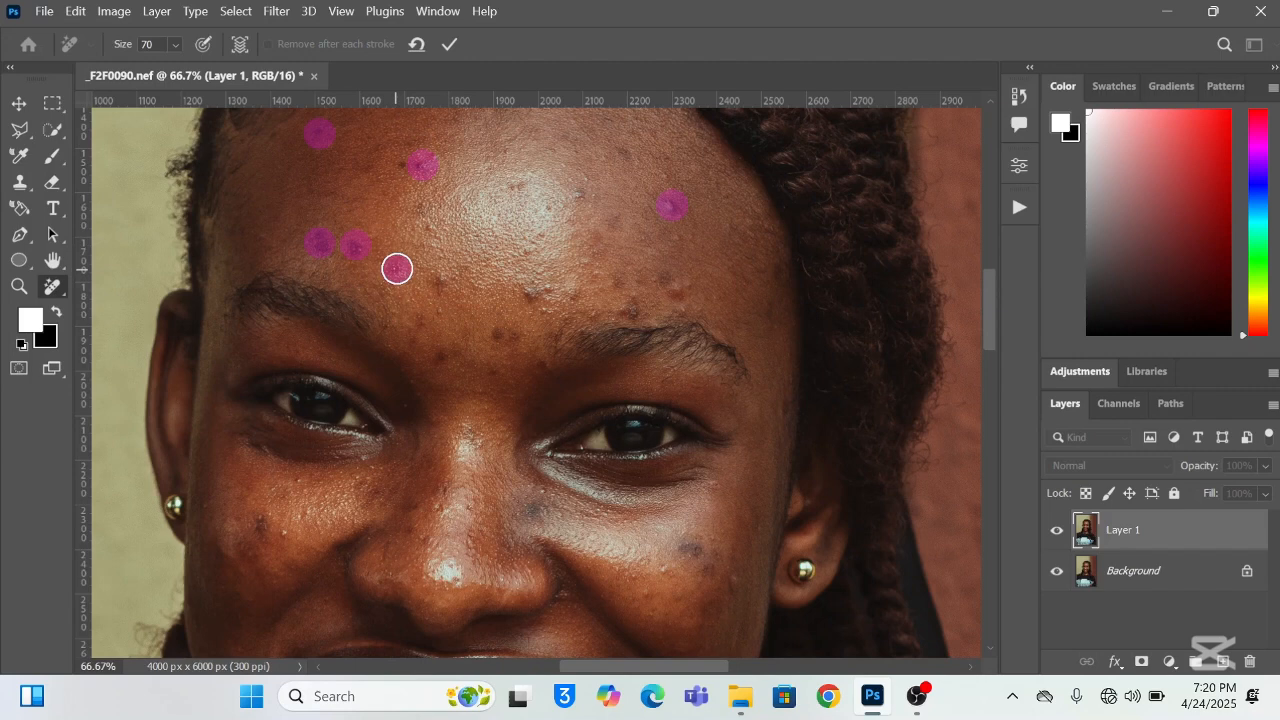
click(430, 229)
click(441, 281)
- Mark the blemishes above the image-right eyebrow and in the forehead highlight, and apply the removal to all marked forehead spots
click(530, 296)
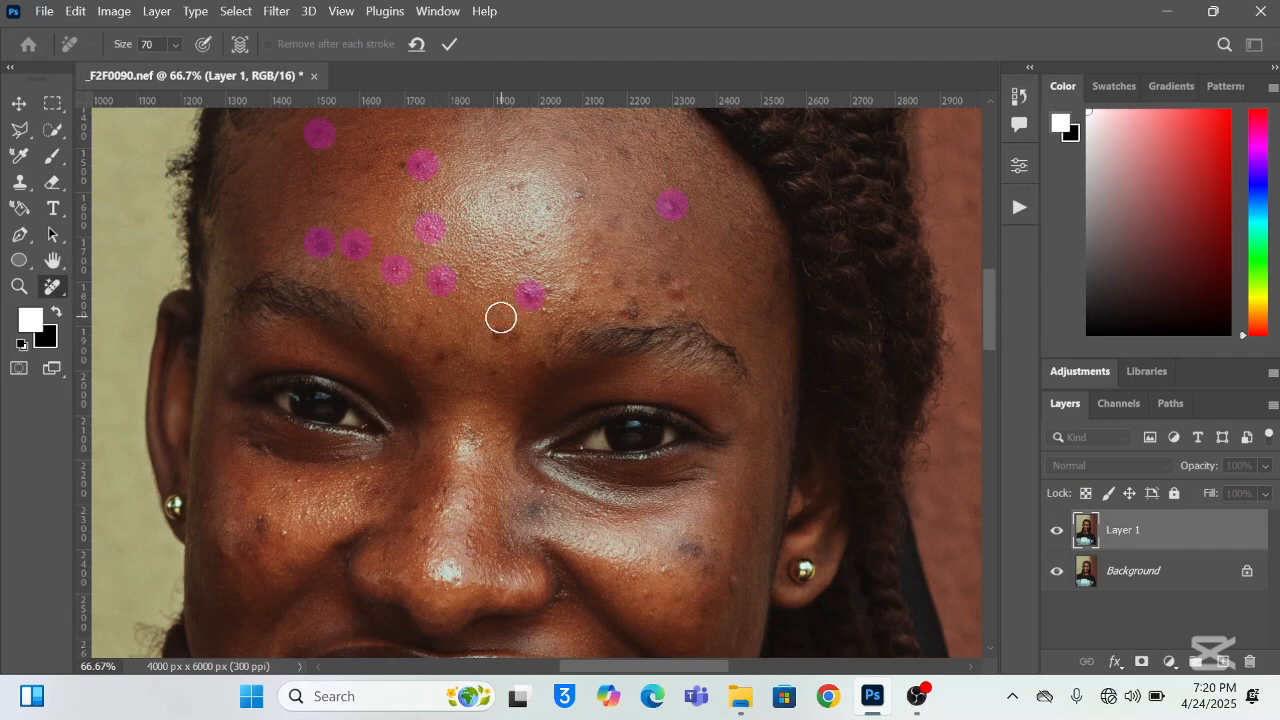
click(573, 289)
click(620, 283)
click(631, 307)
click(677, 286)
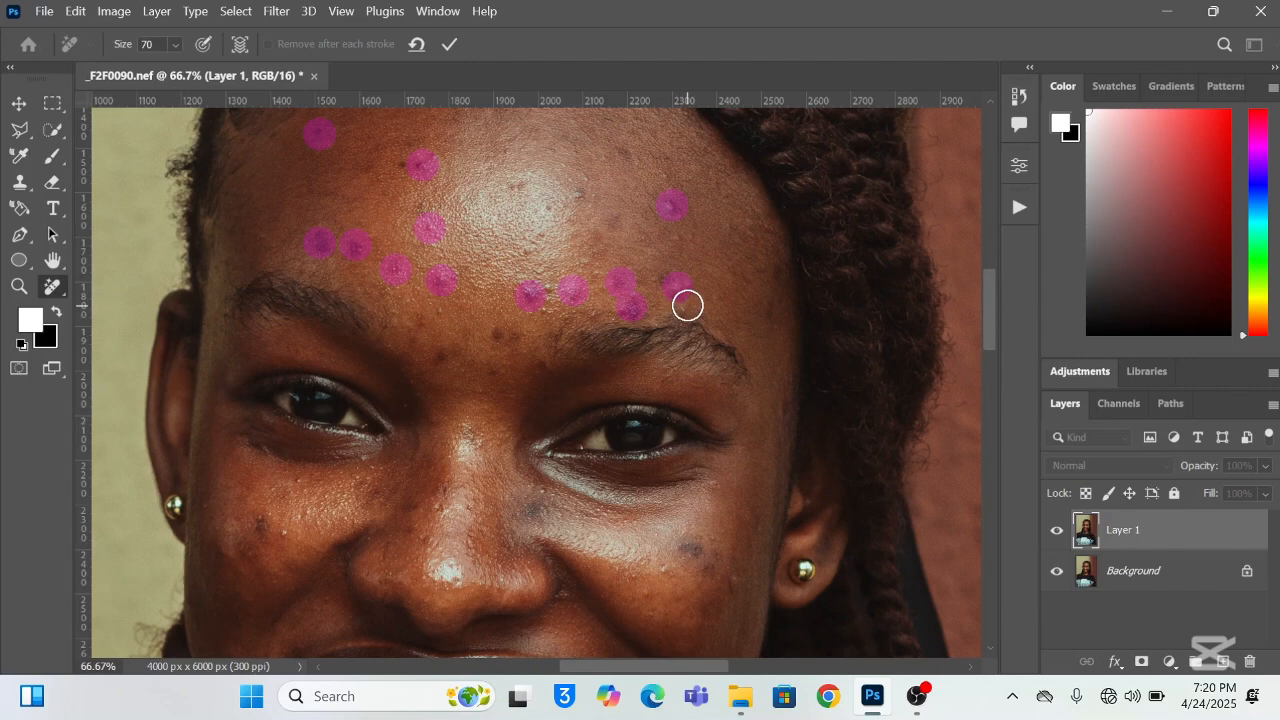
click(687, 303)
click(518, 186)
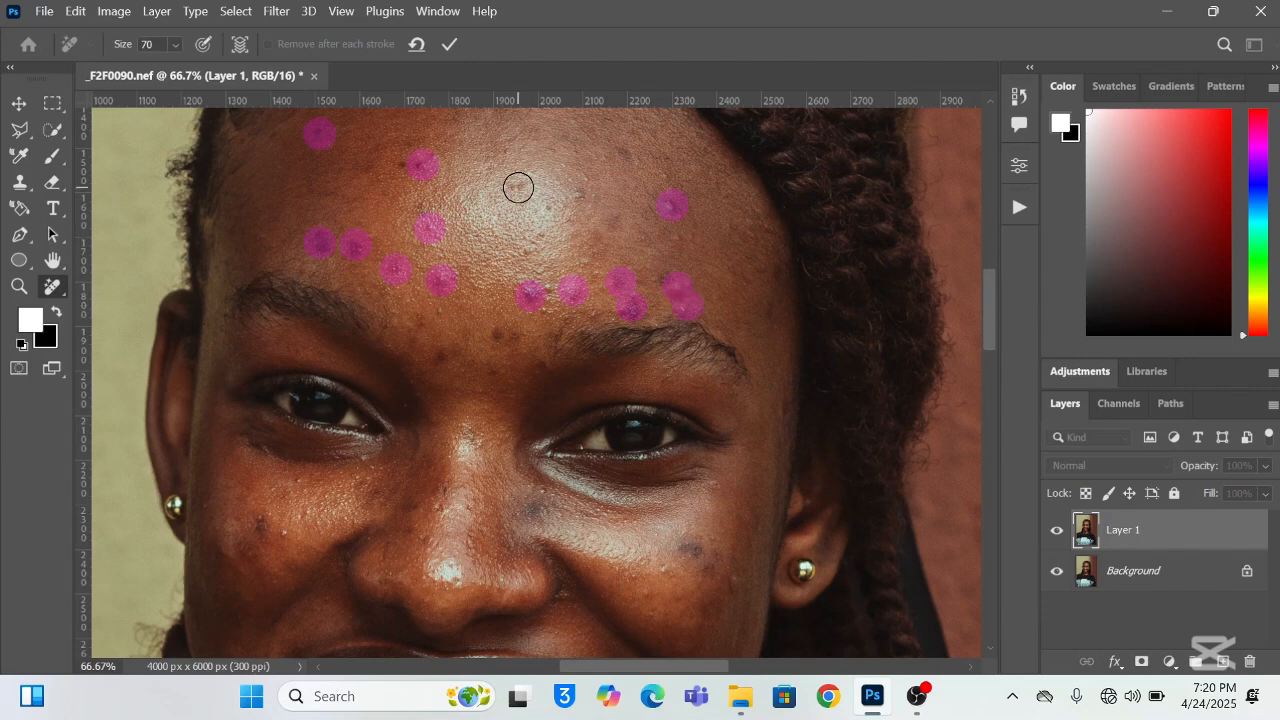
click(451, 44)
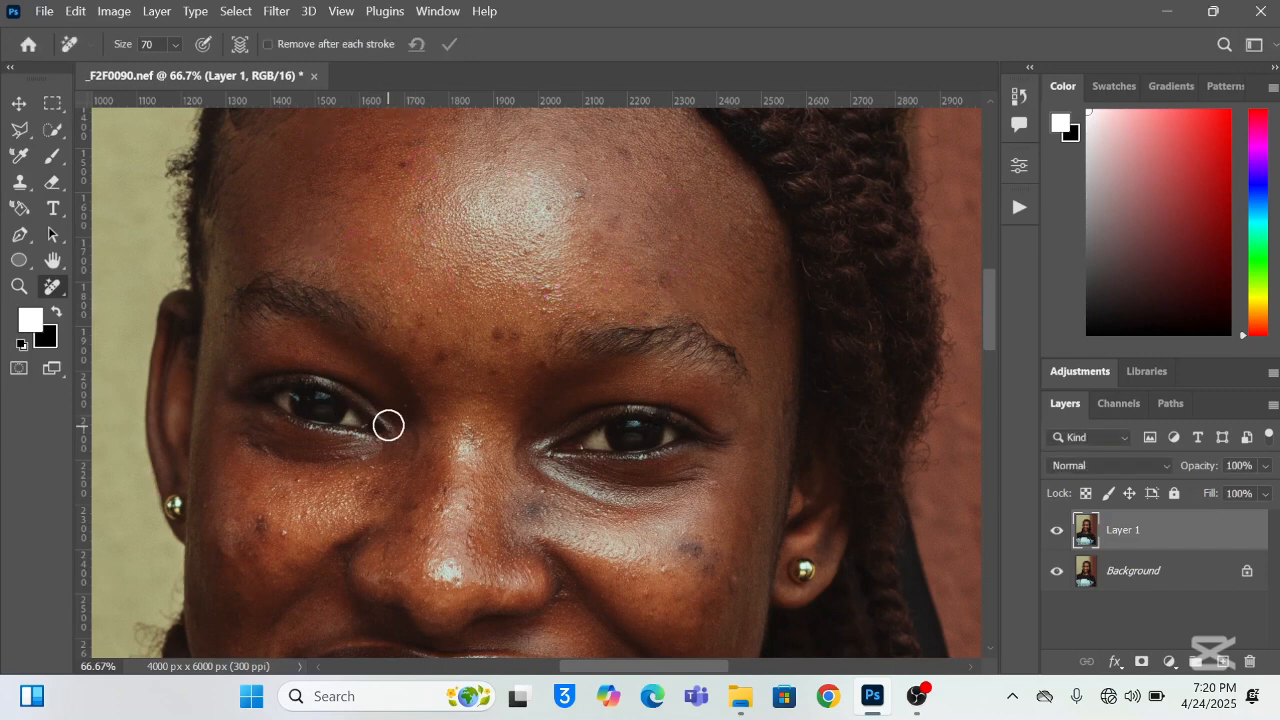
- Toggle the visibility of Layer 1 off and on to compare the forehead before and after retouching
click(1057, 533)
click(1058, 534)
click(1058, 534)
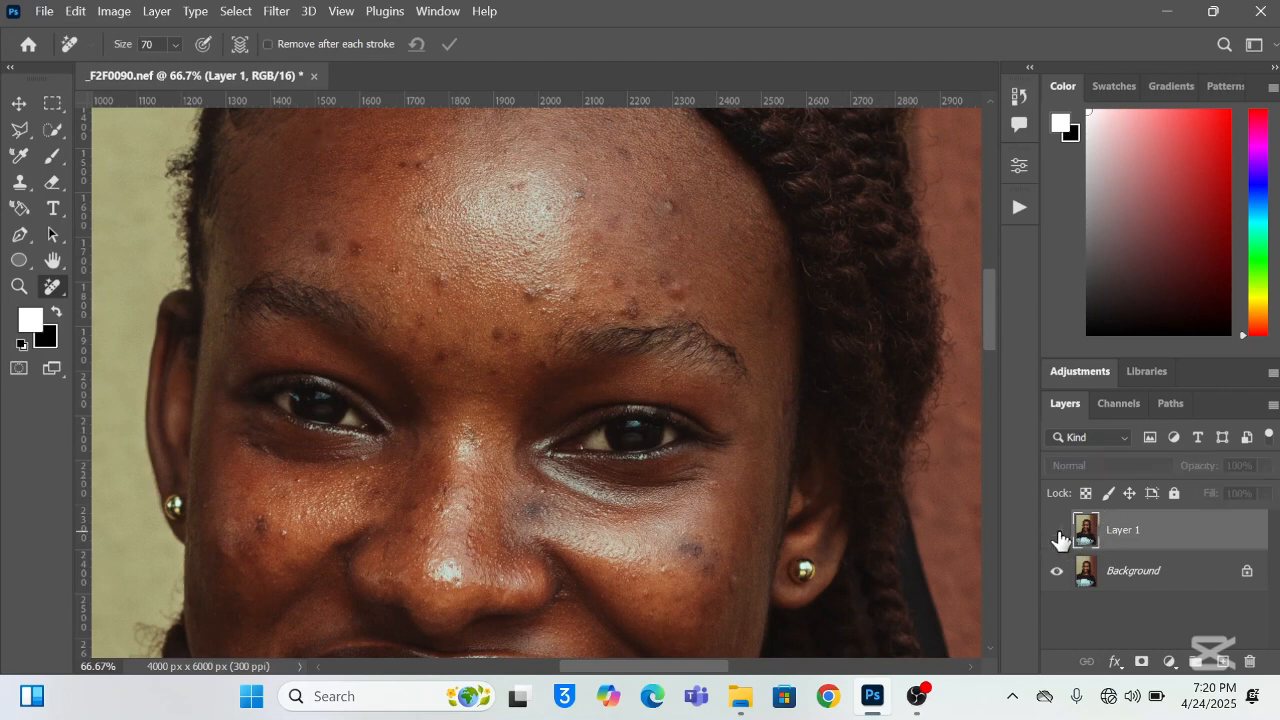
click(1058, 534)
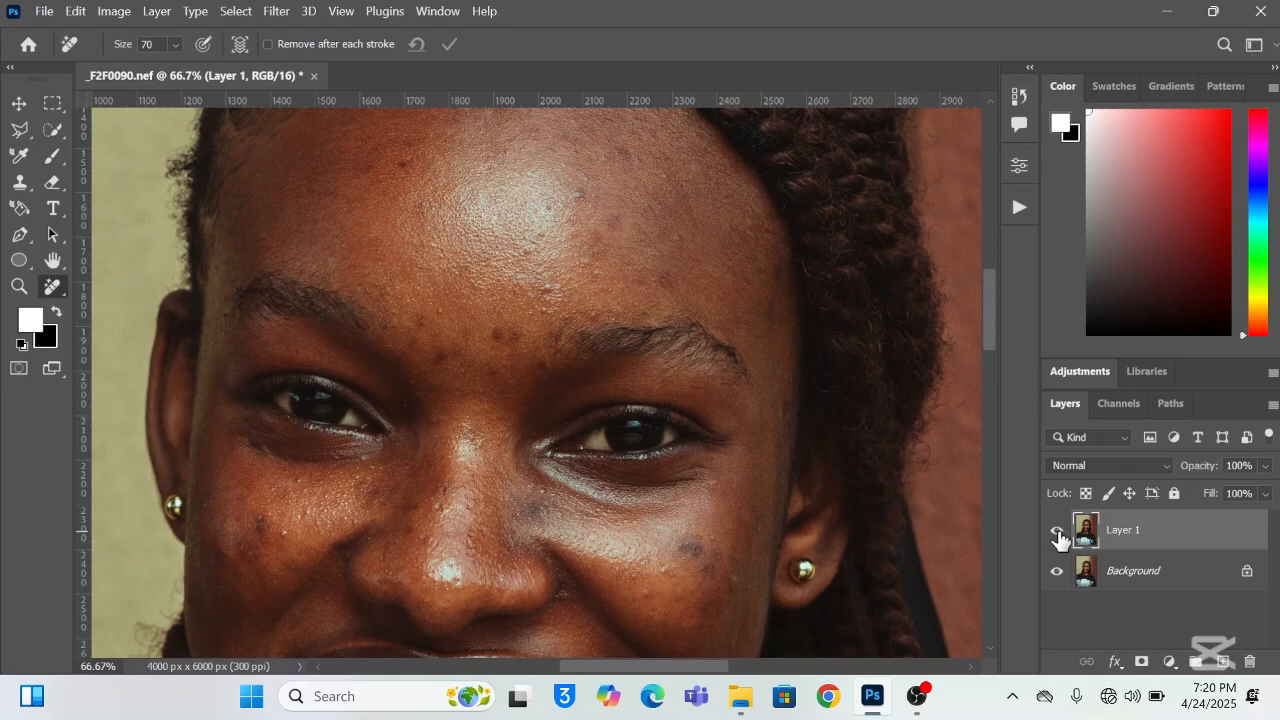
click(1058, 534)
click(1058, 534)
- Mark the remaining forehead blemishes and the two spots between the eyebrows for removal
click(578, 197)
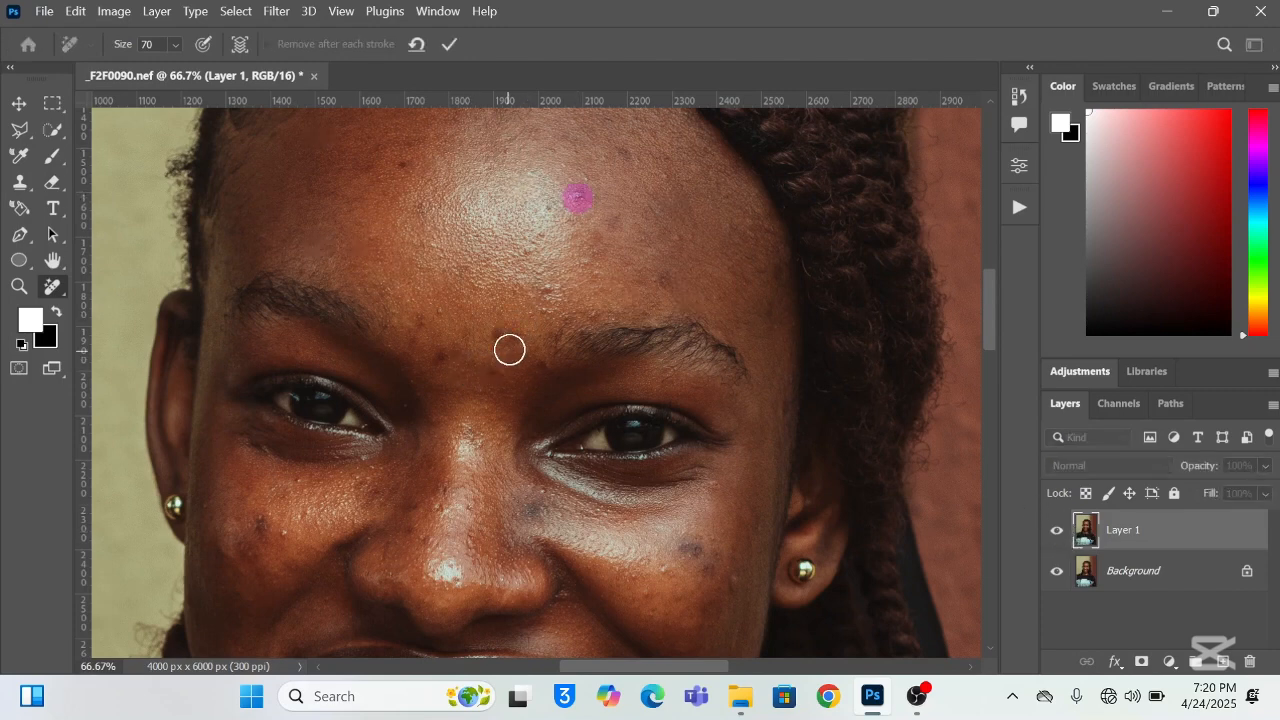
click(517, 334)
click(494, 334)
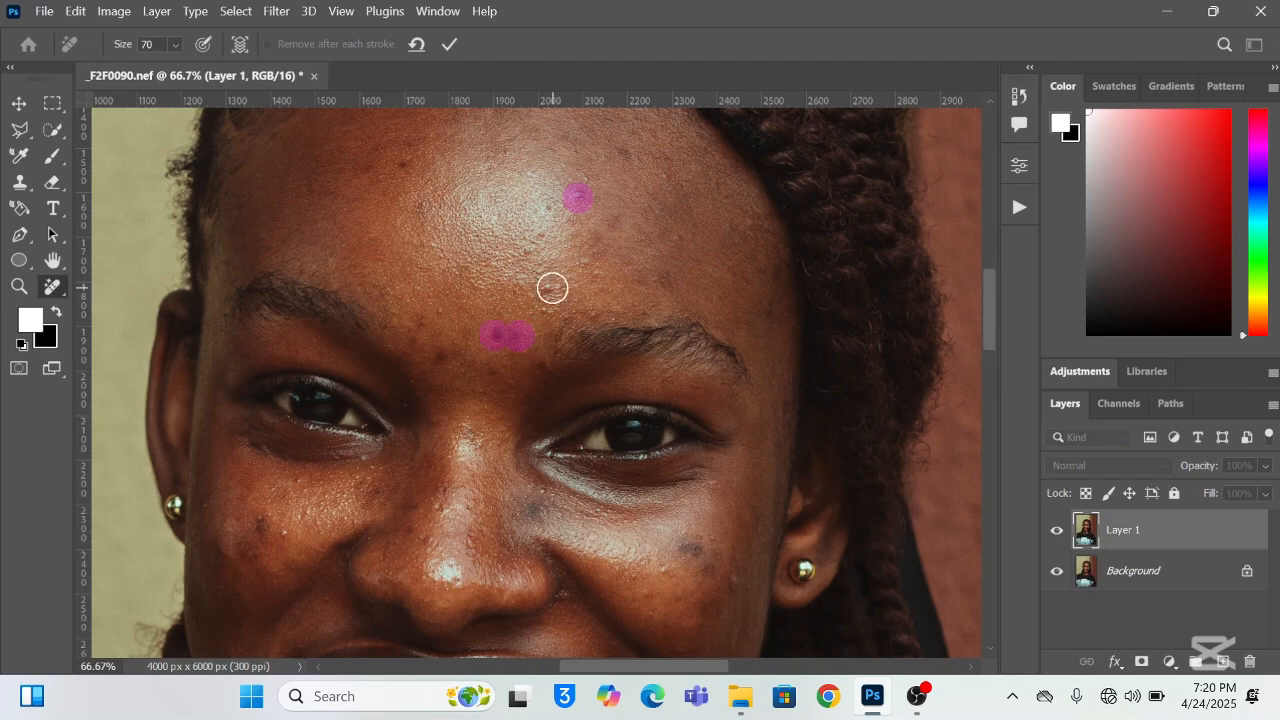
click(552, 288)
click(598, 273)
click(668, 280)
click(404, 161)
- Mark the dark spots on both cheeks and along the nose, and apply the removal to all marked areas
scroll(683, 522, down, 1)
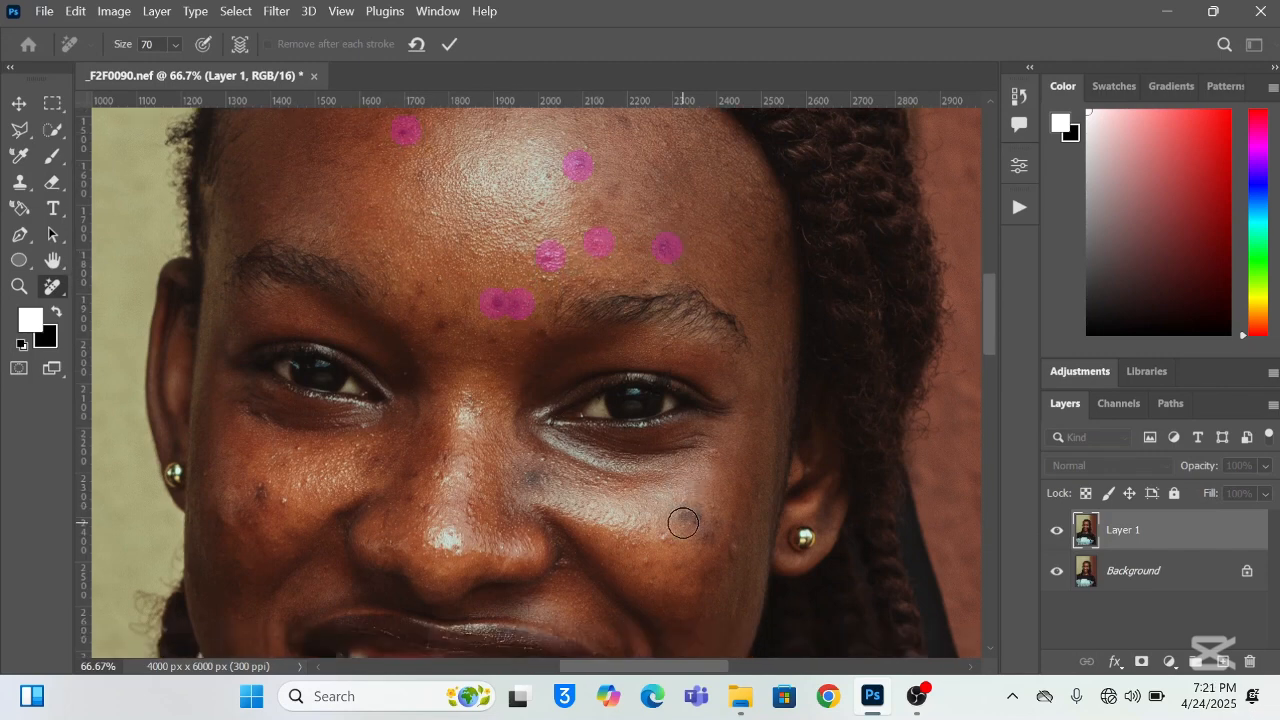
click(734, 546)
click(686, 515)
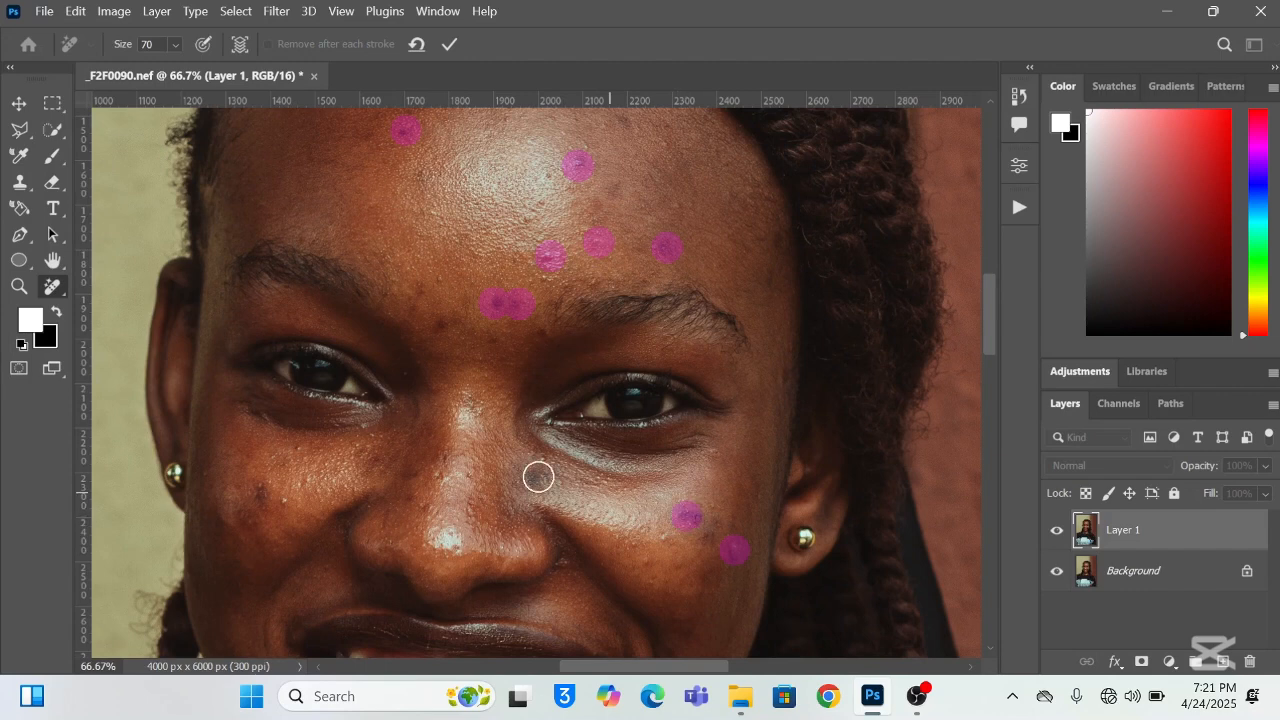
drag(533, 478, 538, 461)
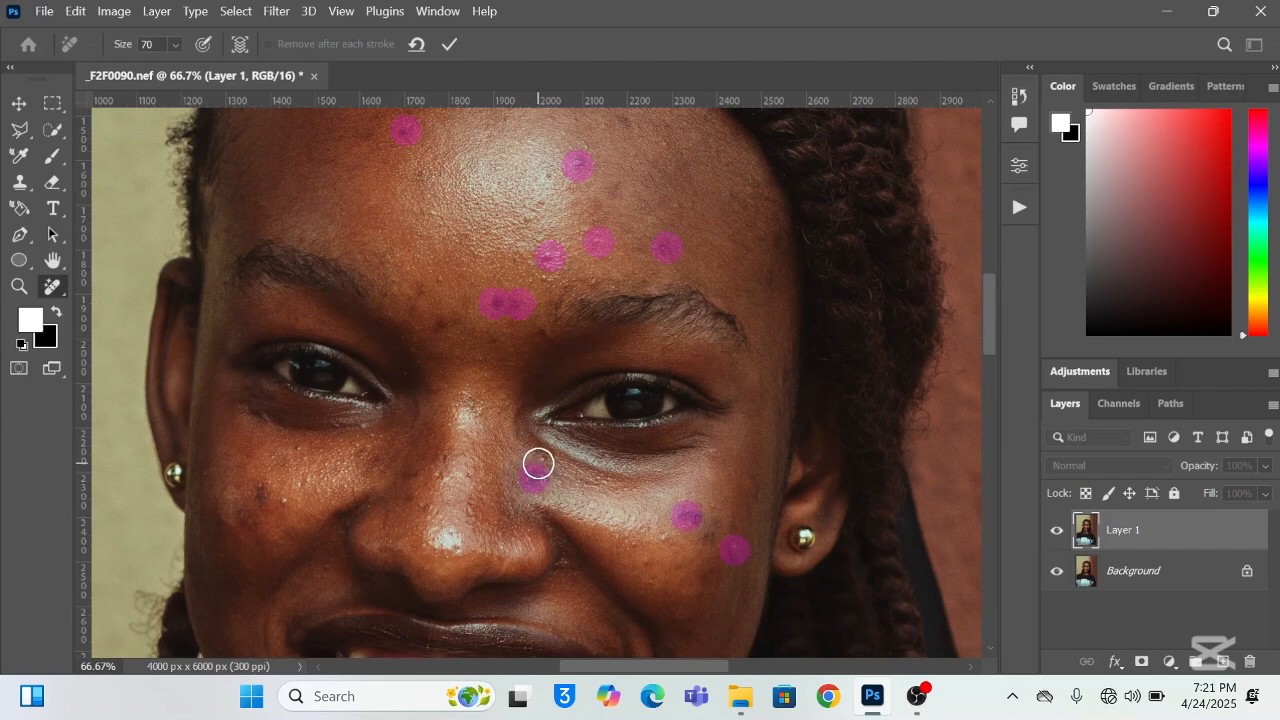
click(440, 476)
click(285, 499)
click(259, 491)
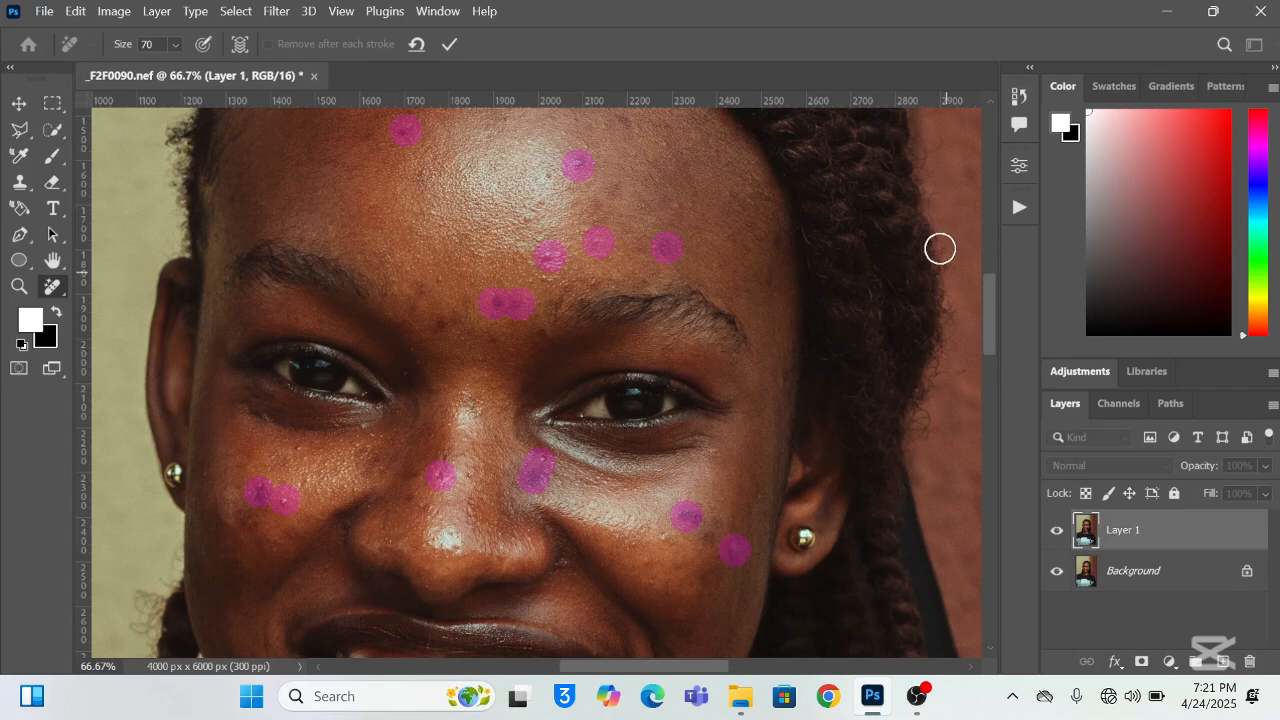
click(449, 44)
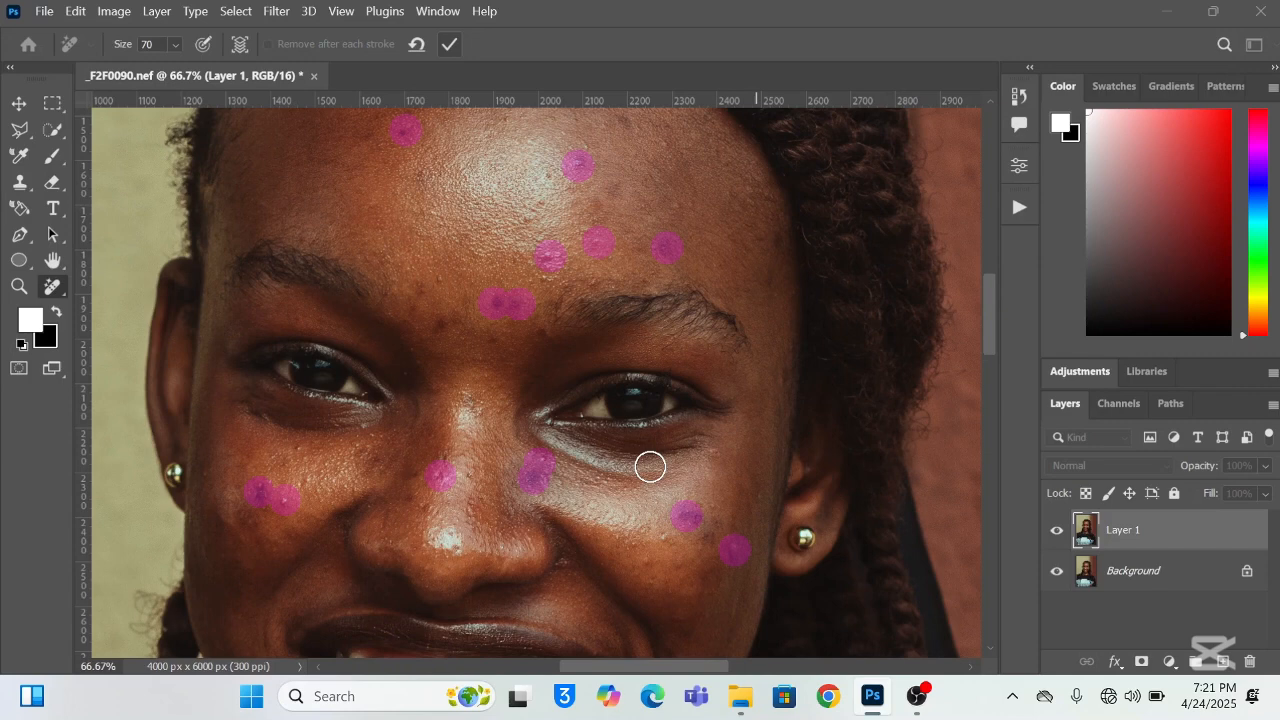
key(Return)
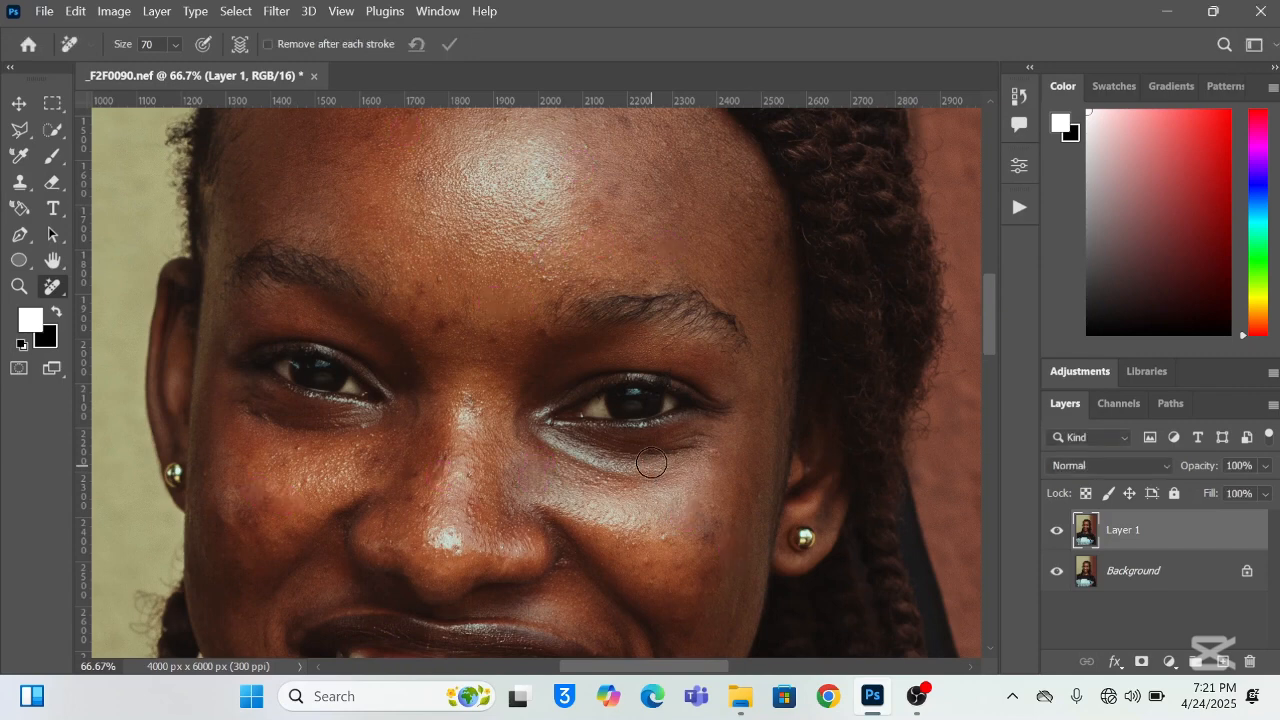
- Mark the two remaining blemishes on the image-right cheek for removal
scroll(695, 457, down, 2)
click(670, 474)
click(649, 495)
scroll(750, 466, down, 2)
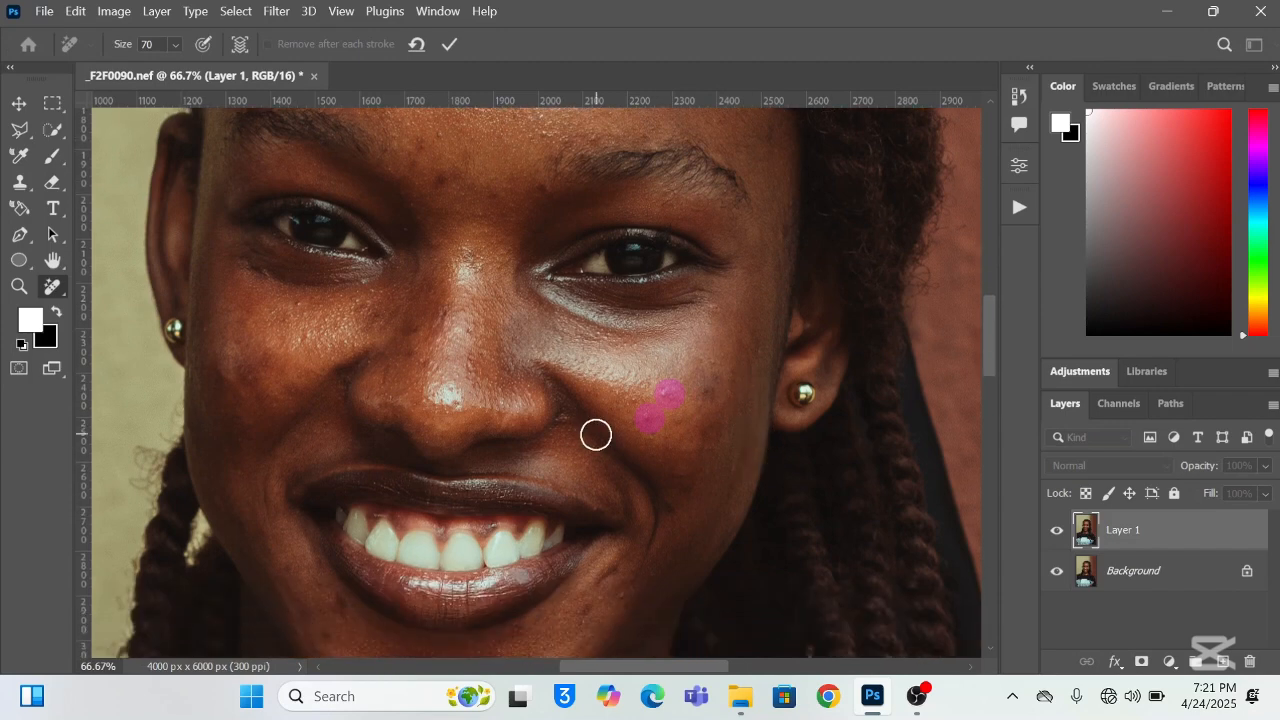
- Reduce the Remove tool's brush size to 40 and mark the spot between the eyebrows and two on the image-left cheek
key(bracketleft)
key(bracketleft)
key(bracketleft)
click(438, 181)
key(bracketleft)
click(298, 304)
click(309, 339)
- Mark the blemishes beneath the image-right mouth corner and on that side of the chin for removal
scroll(300, 346, down, 5)
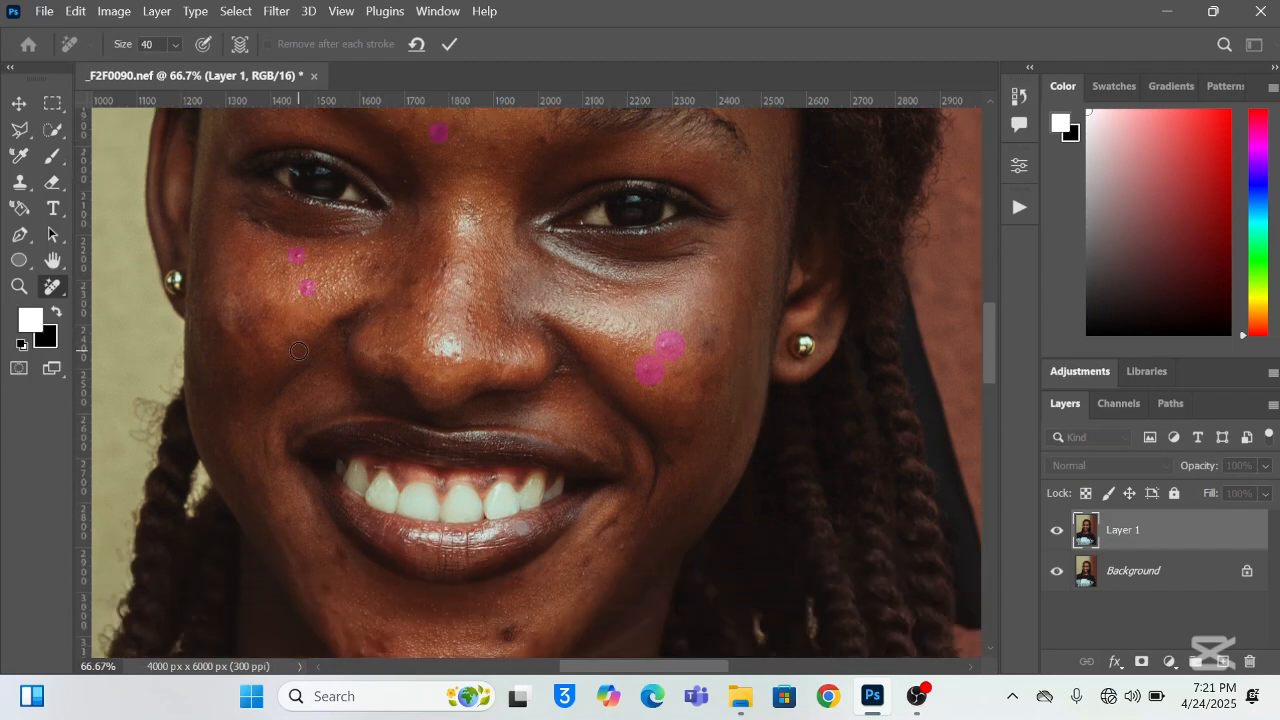
click(585, 386)
click(510, 457)
click(533, 466)
- Mark the blemishes on the image-left and lower chin, and apply the removal to all marked spots
click(338, 378)
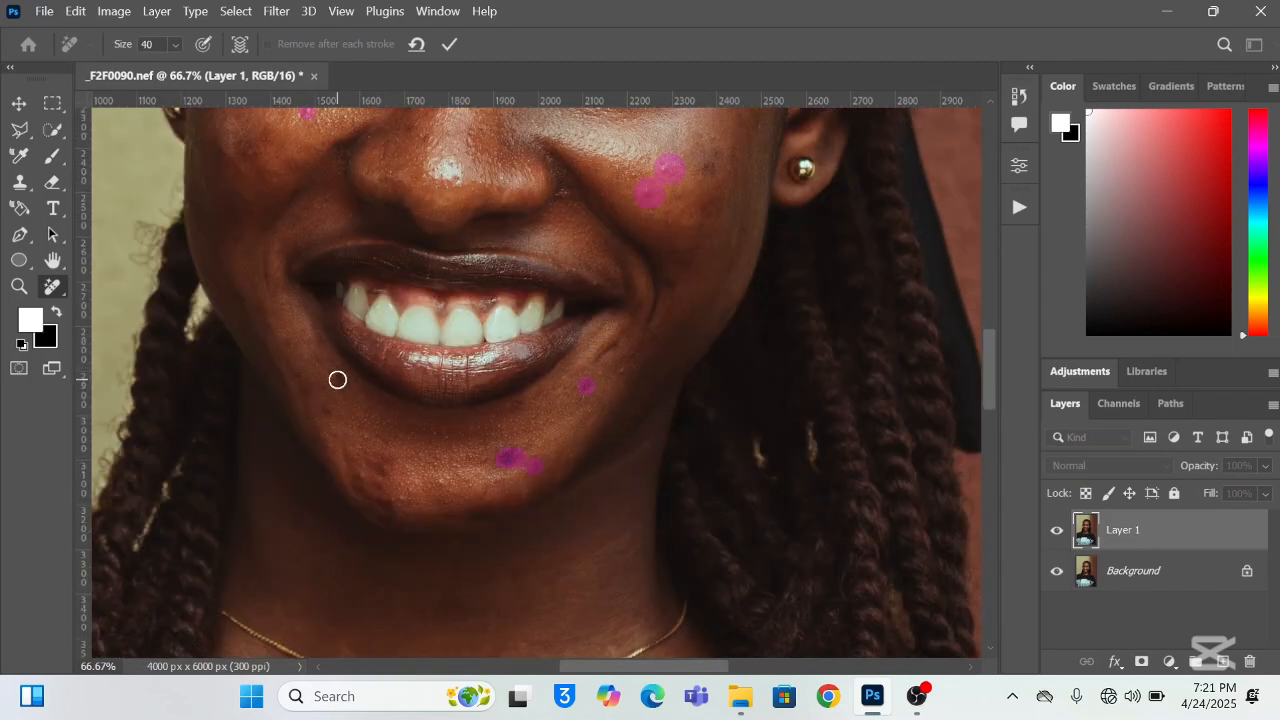
click(323, 408)
click(360, 472)
click(402, 498)
click(381, 463)
click(473, 515)
click(513, 501)
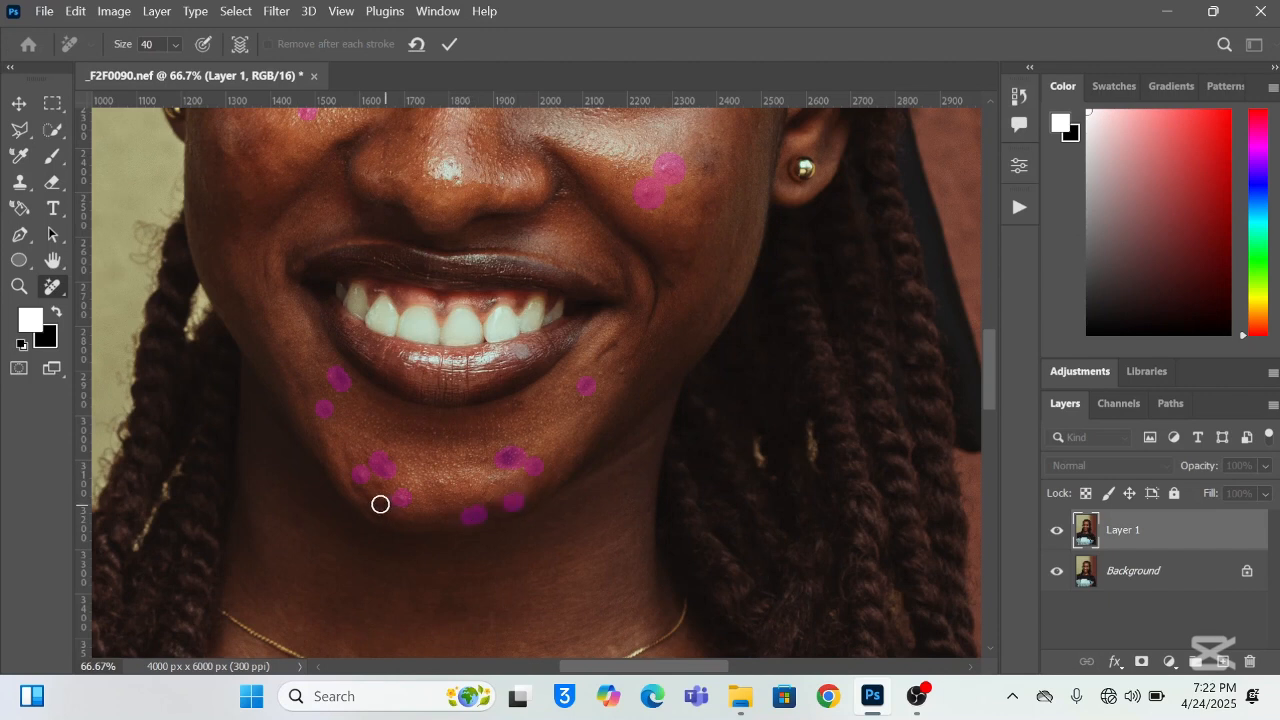
click(378, 506)
click(450, 44)
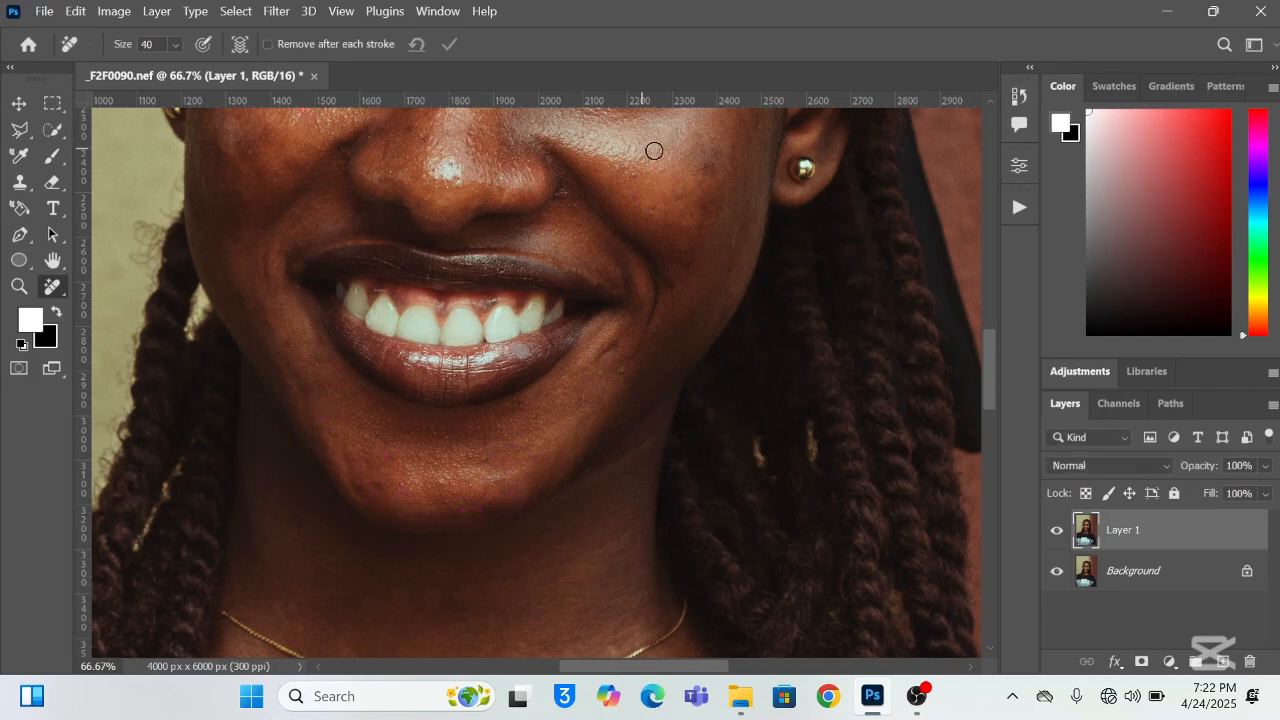
scroll(710, 190, up, 2)
scroll(710, 190, up, 4)
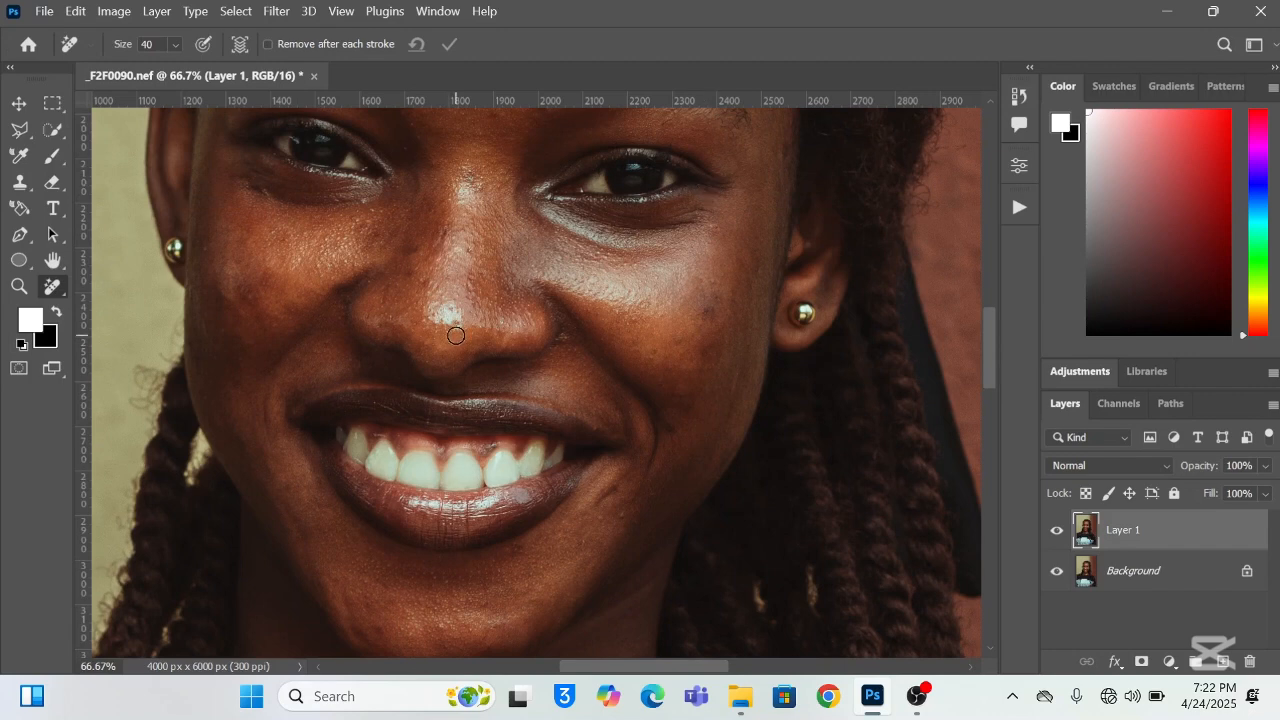
scroll(456, 330, up, 3)
scroll(457, 329, up, 2)
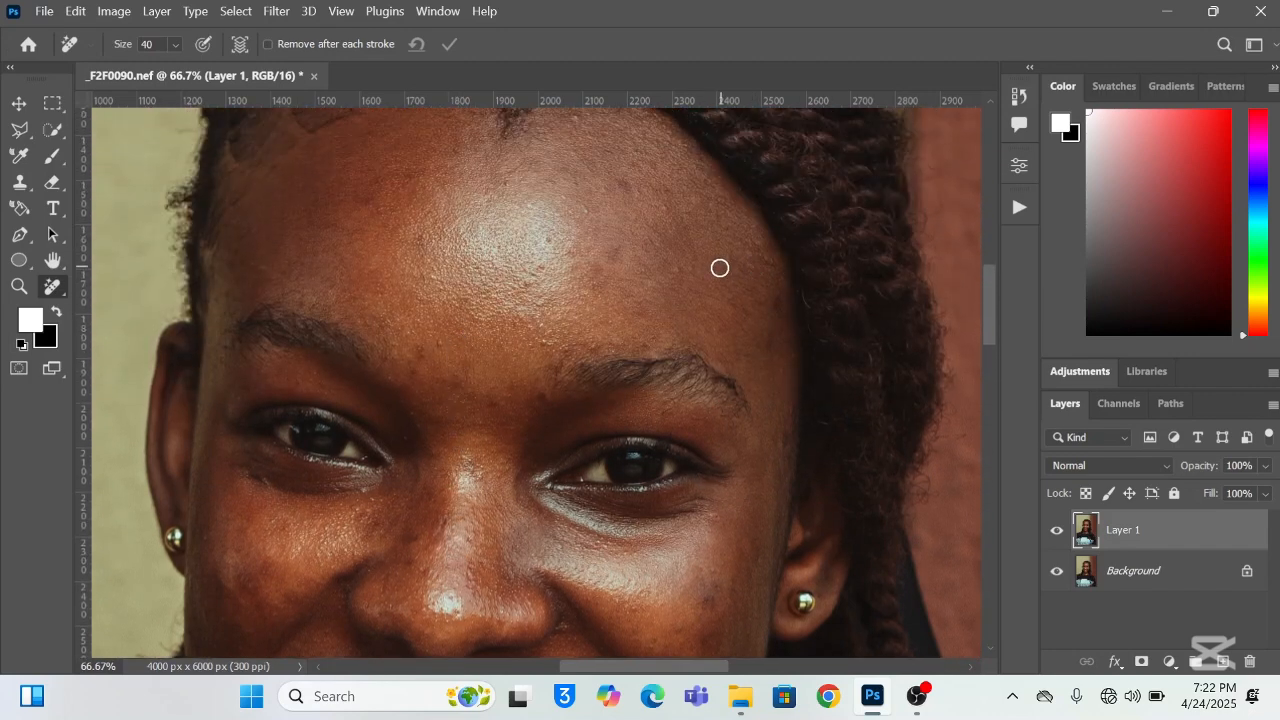
- Inspect the retouched face, comparing it with the original by toggling Layer 1's visibility
scroll(720, 266, up, 1)
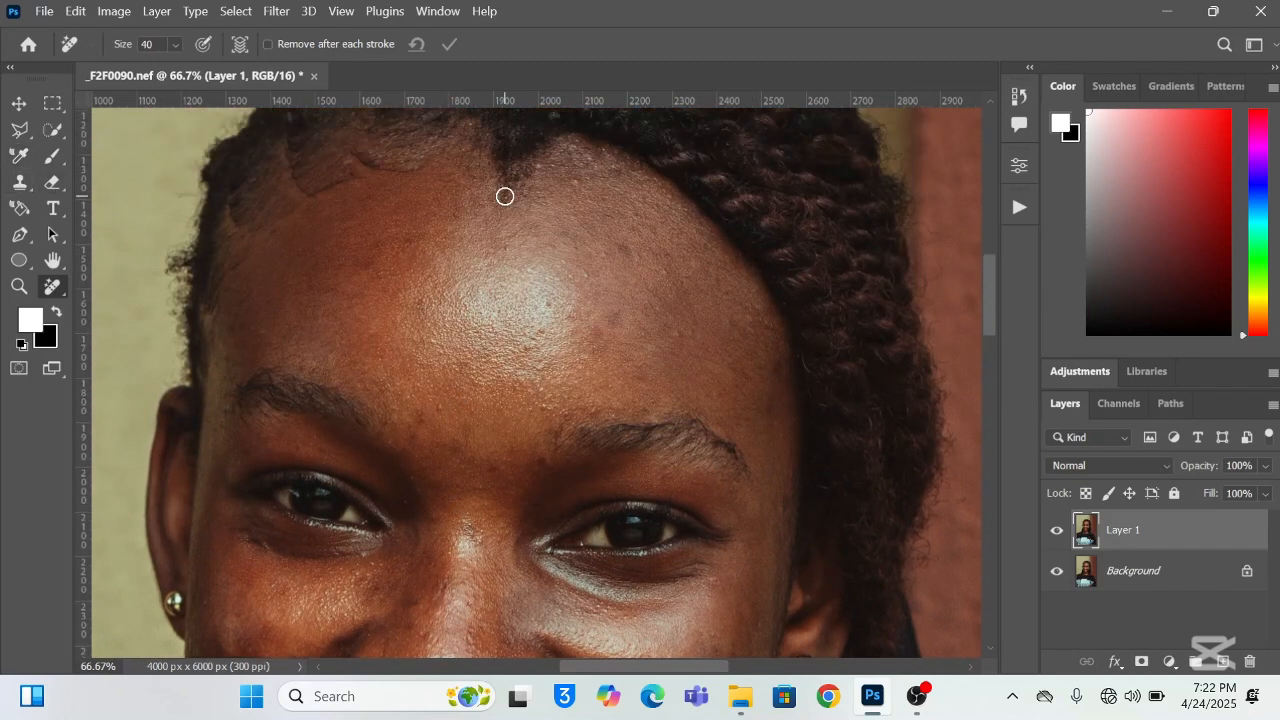
scroll(505, 196, down, 3)
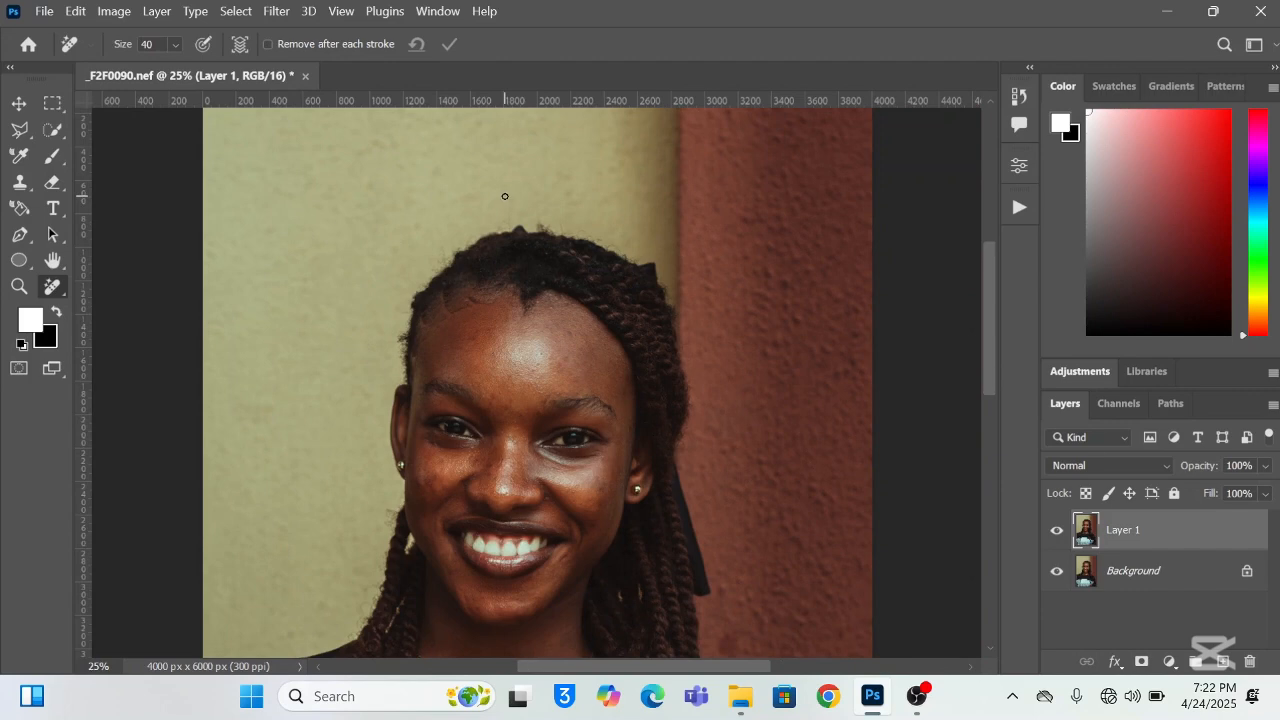
scroll(505, 196, up, 1)
scroll(505, 196, down, 2)
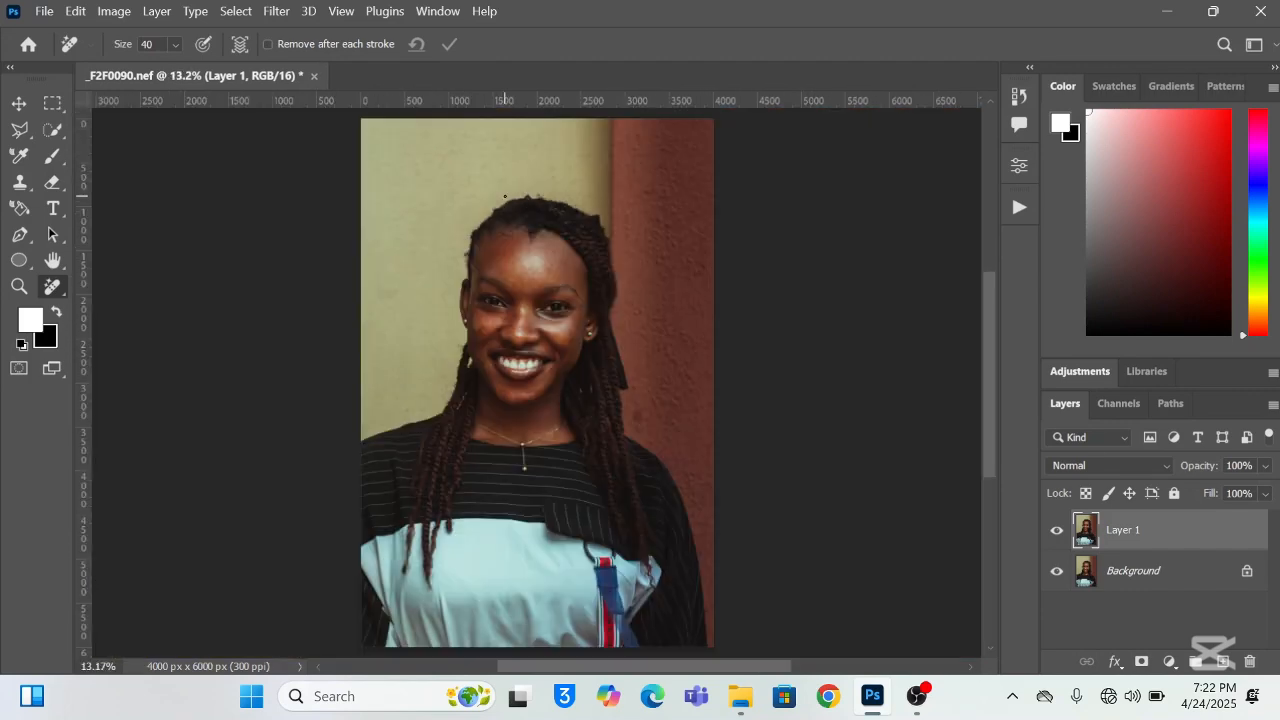
scroll(505, 196, up, 2)
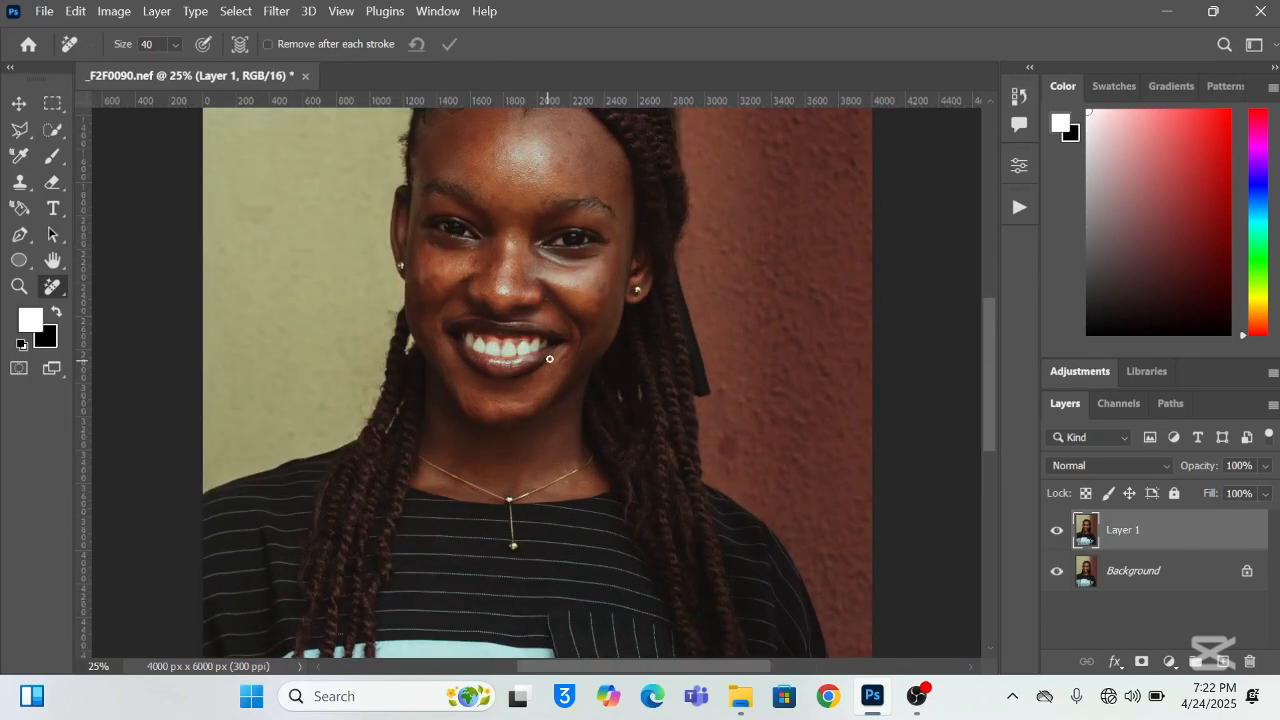
scroll(552, 358, up, 1)
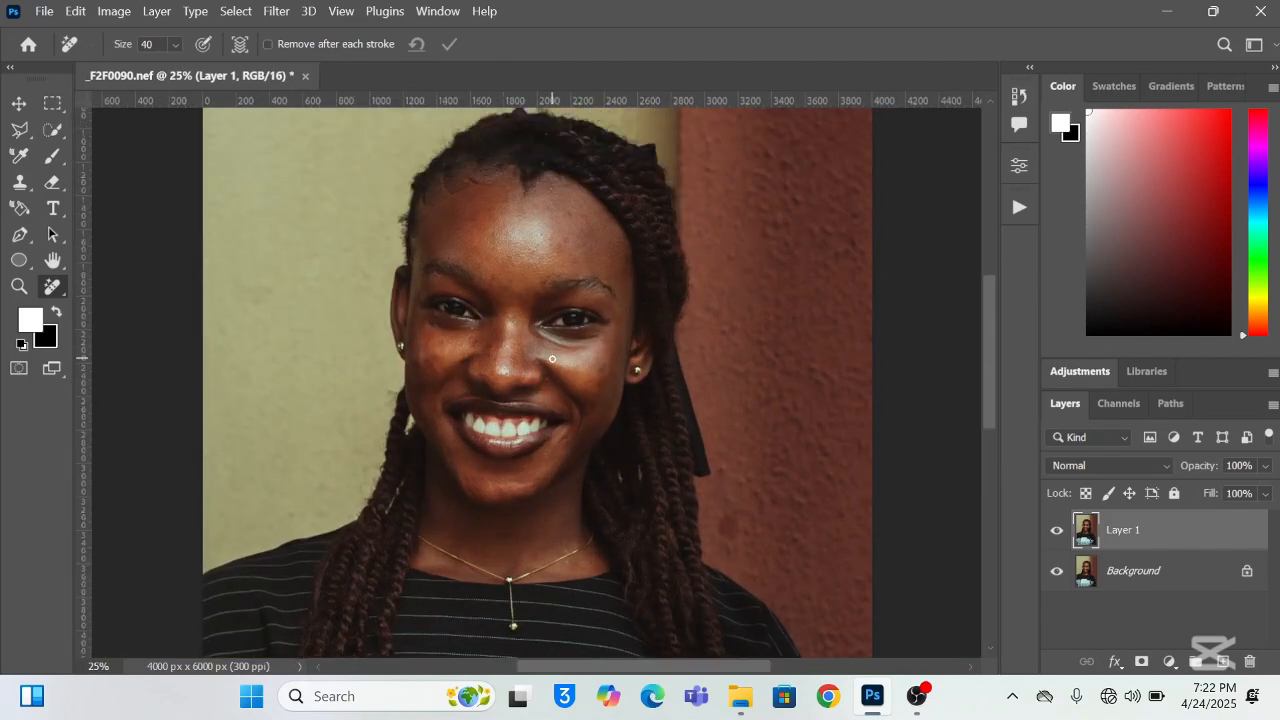
click(1055, 532)
click(1055, 532)
click(1056, 532)
click(1056, 536)
click(1056, 531)
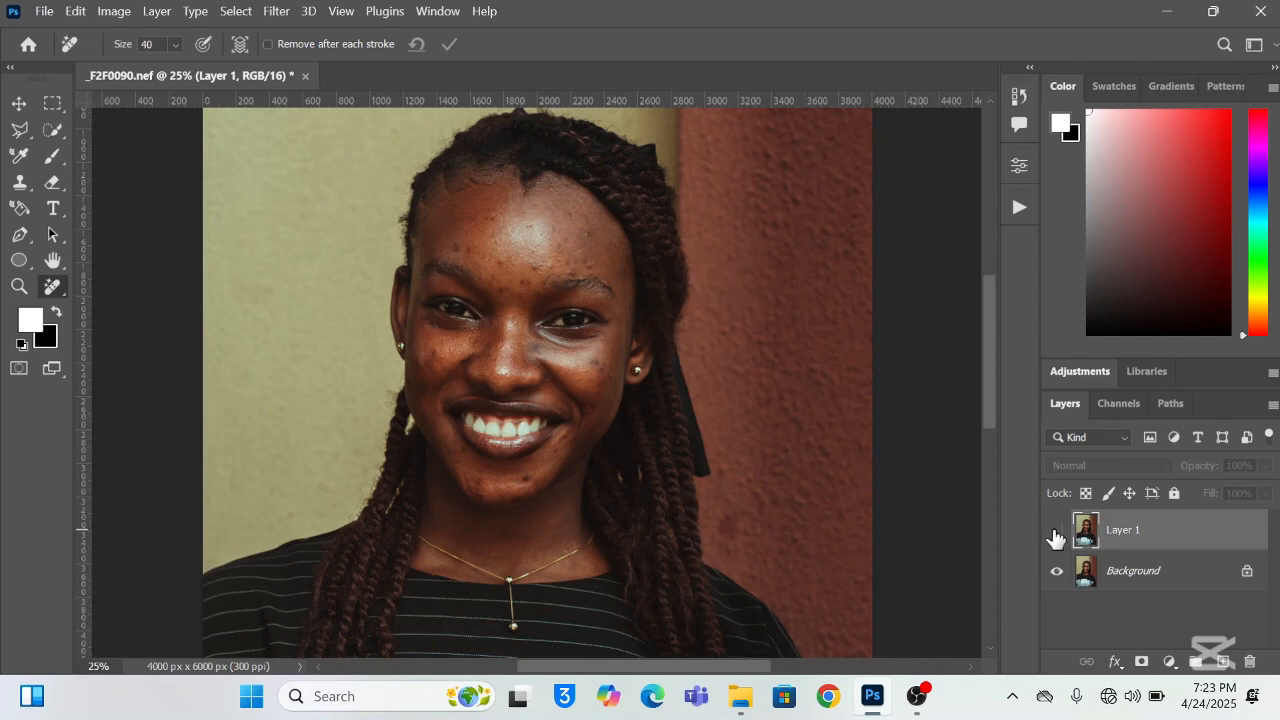
click(1056, 531)
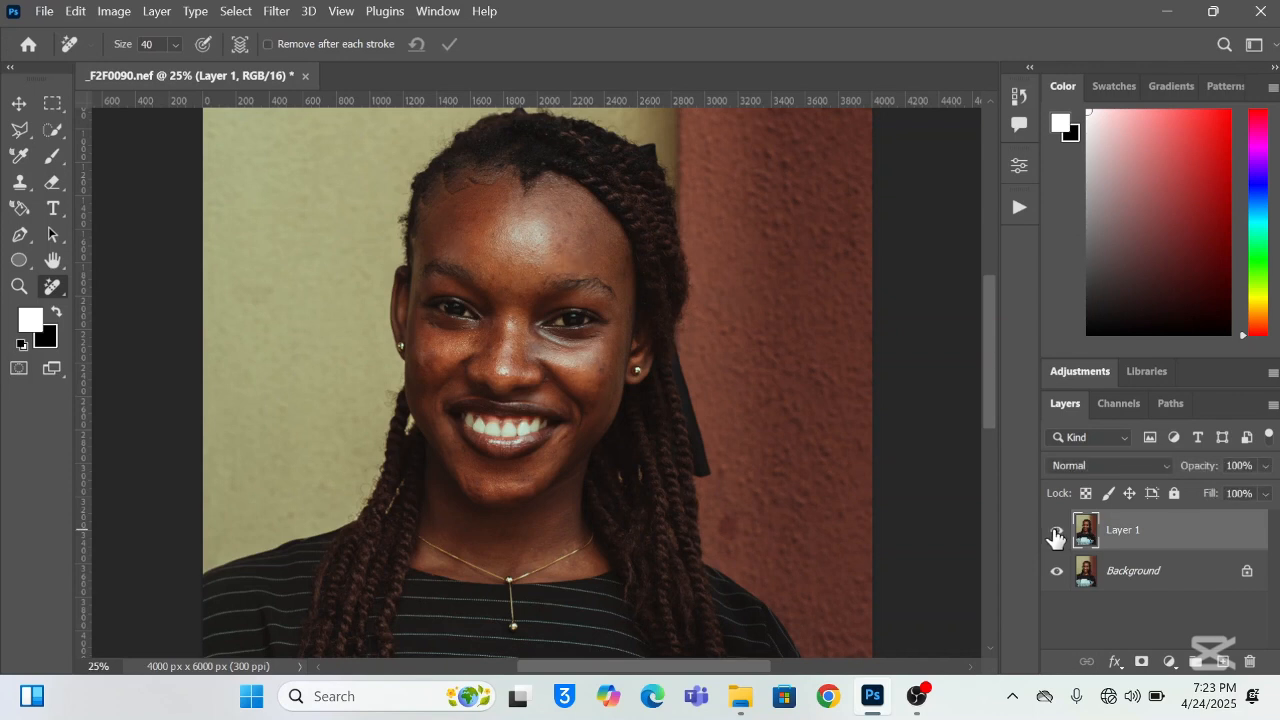
- Duplicate Layer 1 and check the copy by switching its visibility off and on
drag(1094, 541, 1095, 542)
key(ctrl+plus)
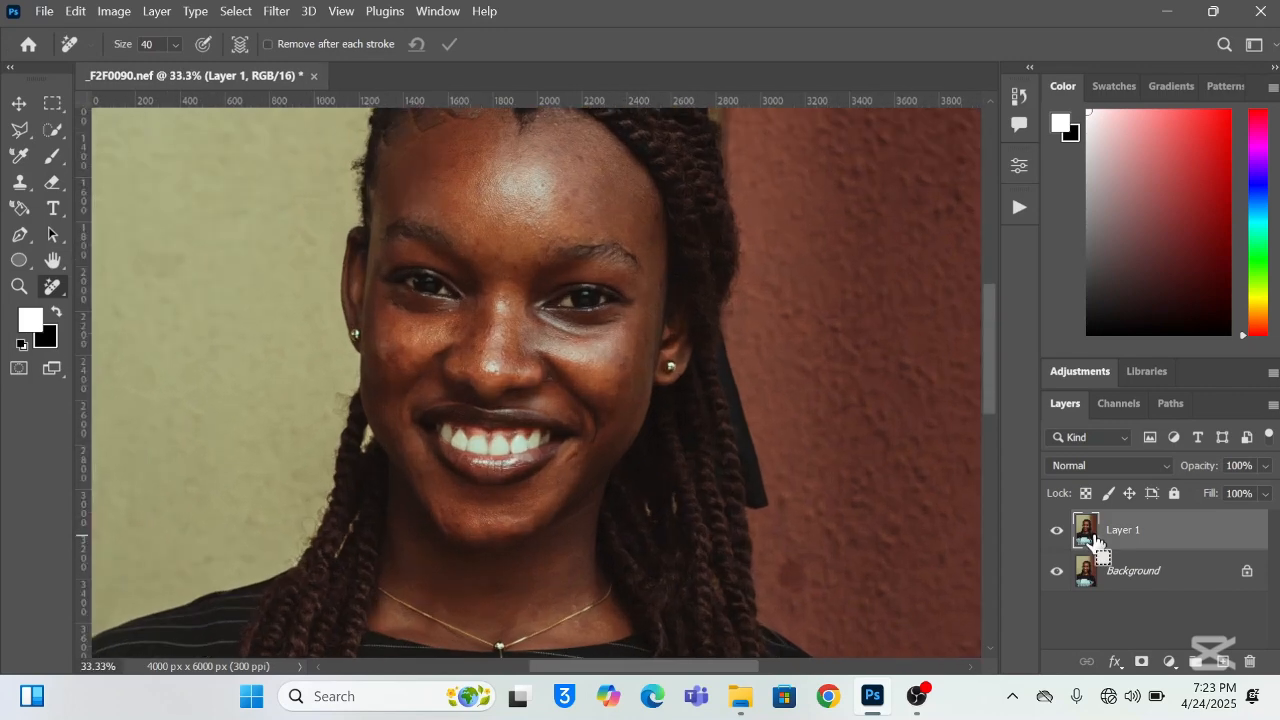
key(ctrl+plus)
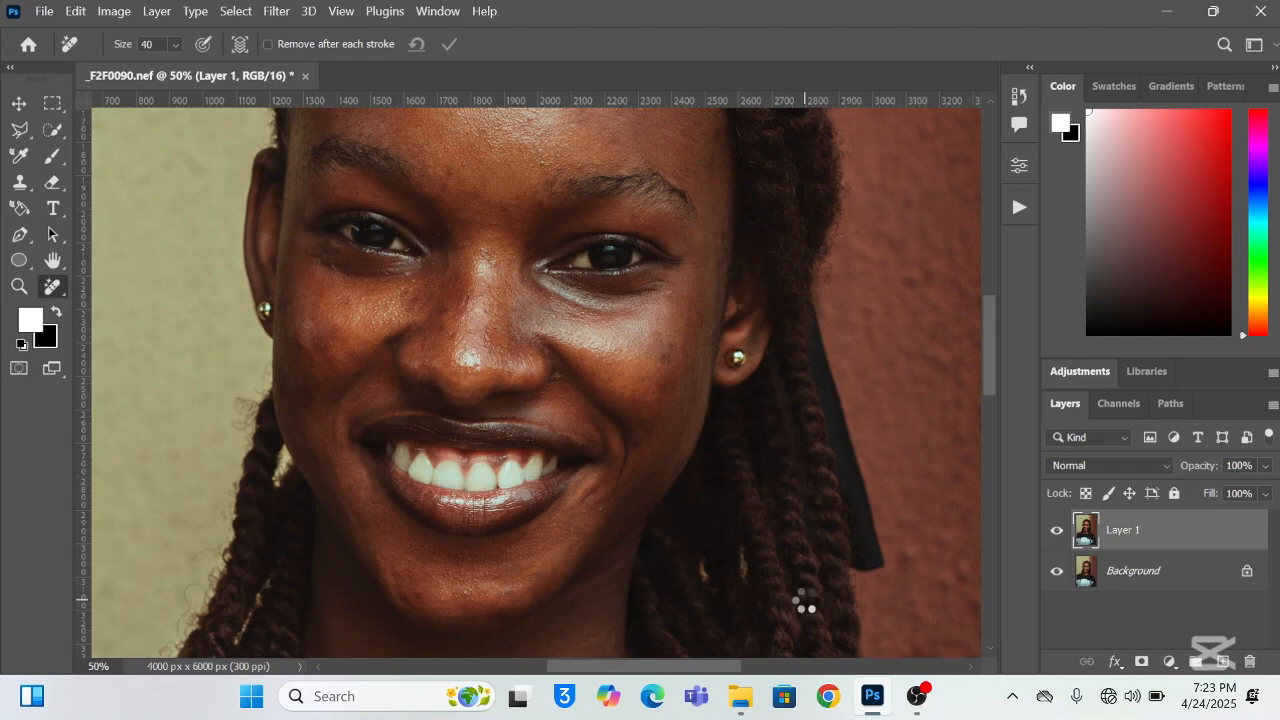
key(ctrl+j)
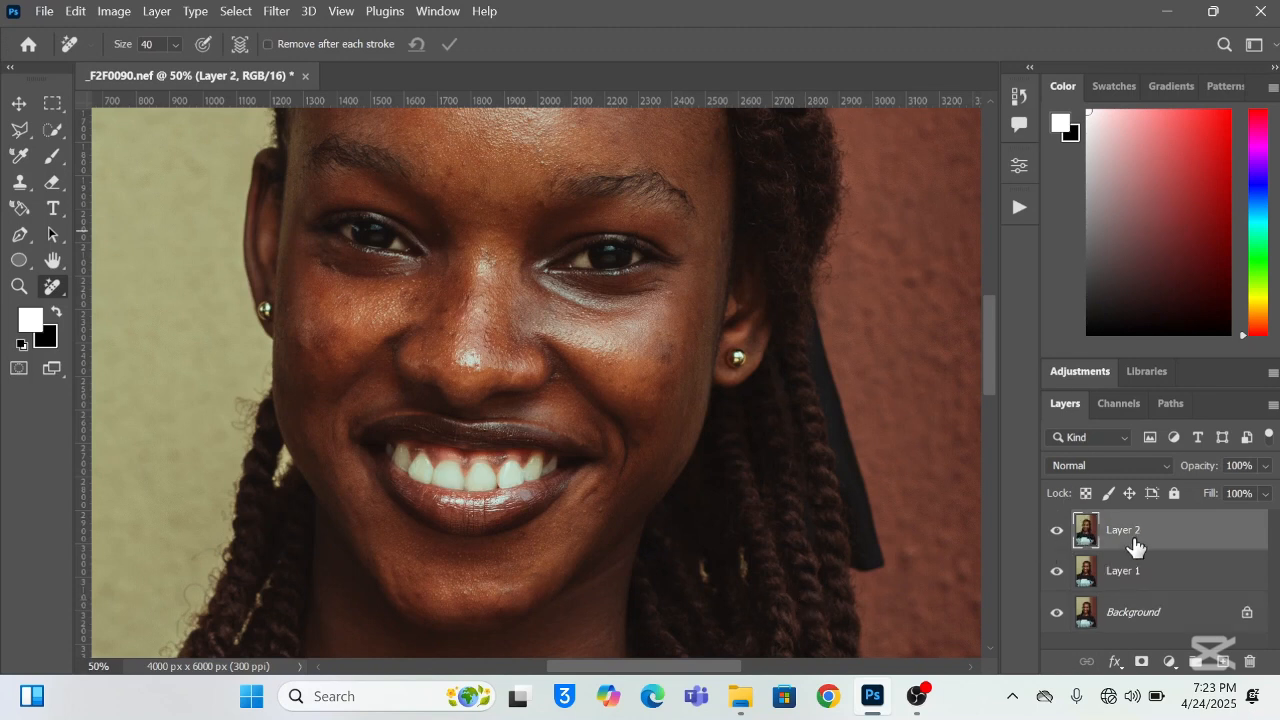
click(1057, 531)
click(1057, 531)
- Create the masked Eyes & Teeth whitening group above Layer 2
scroll(486, 243, up, 1)
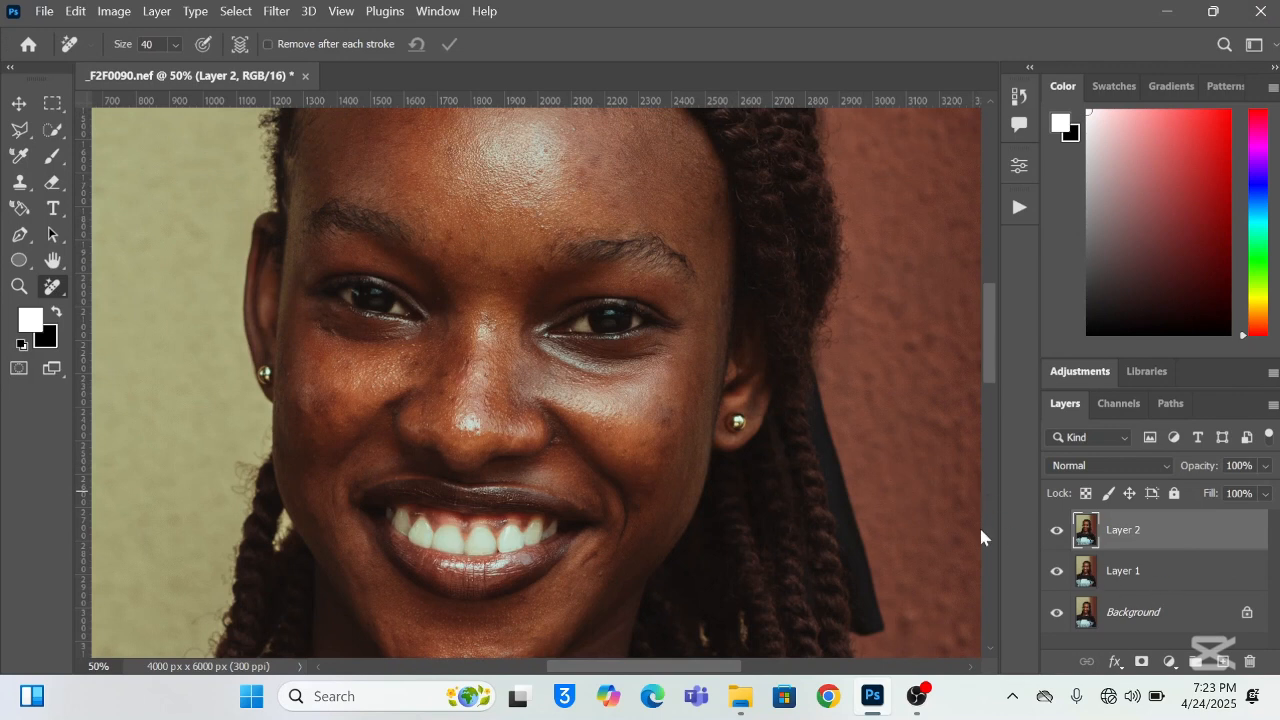
scroll(589, 246, up, 1)
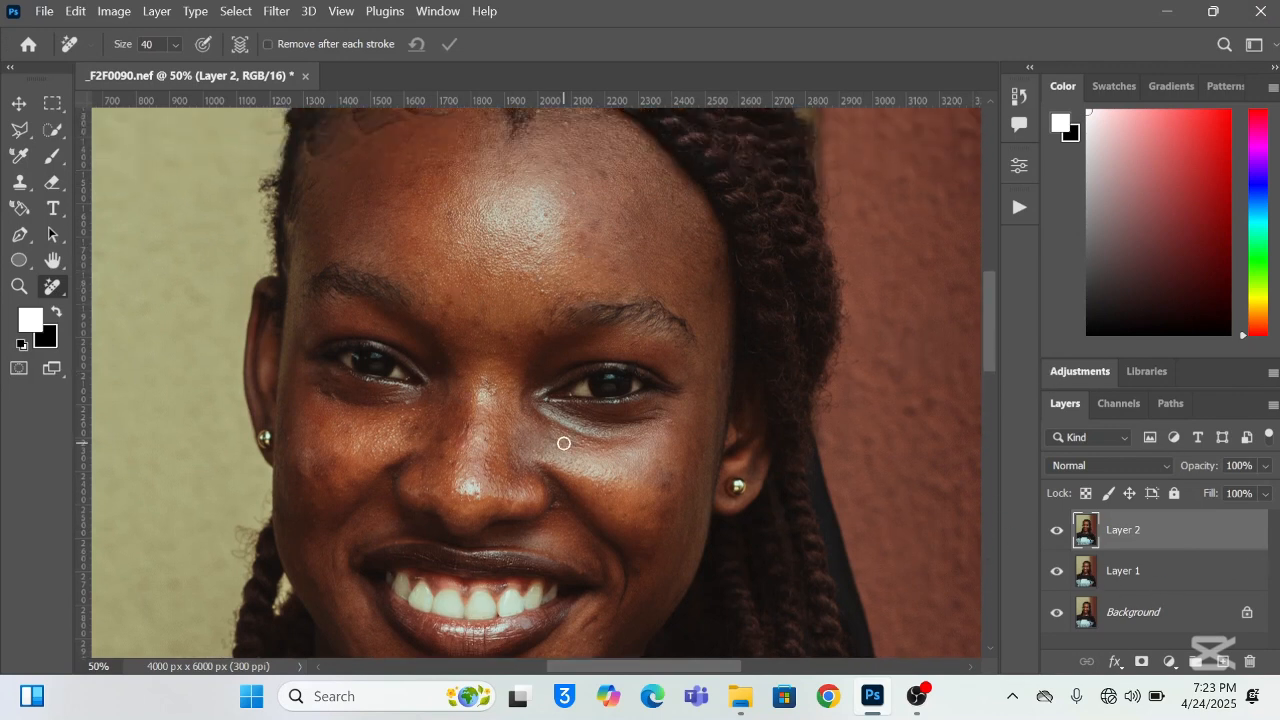
scroll(564, 443, down, 1)
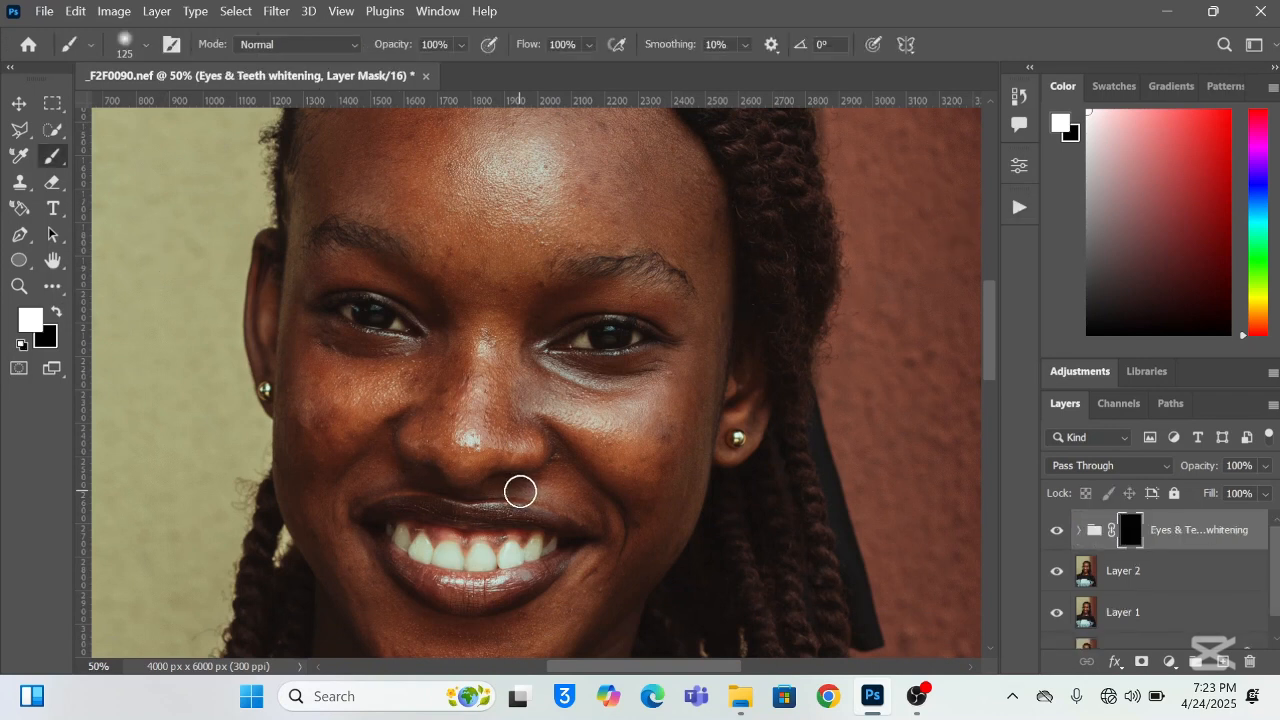
- Reduce the brush size to 45 and paint white over the teeth and both eyes on the whitening group's mask
key(bracketleft)
key(bracketleft)
key(bracketleft)
key(bracketleft)
key(bracketleft)
key(bracketleft)
key(bracketleft)
mouse_move(405, 533)
mouse_down()
mouse_move(458, 564)
mouse_move(422, 554)
mouse_move(476, 562)
mouse_move(481, 549)
mouse_move(493, 560)
mouse_move(482, 564)
mouse_move(465, 563)
mouse_move(509, 547)
mouse_move(519, 557)
mouse_move(501, 562)
mouse_move(538, 553)
mouse_up()
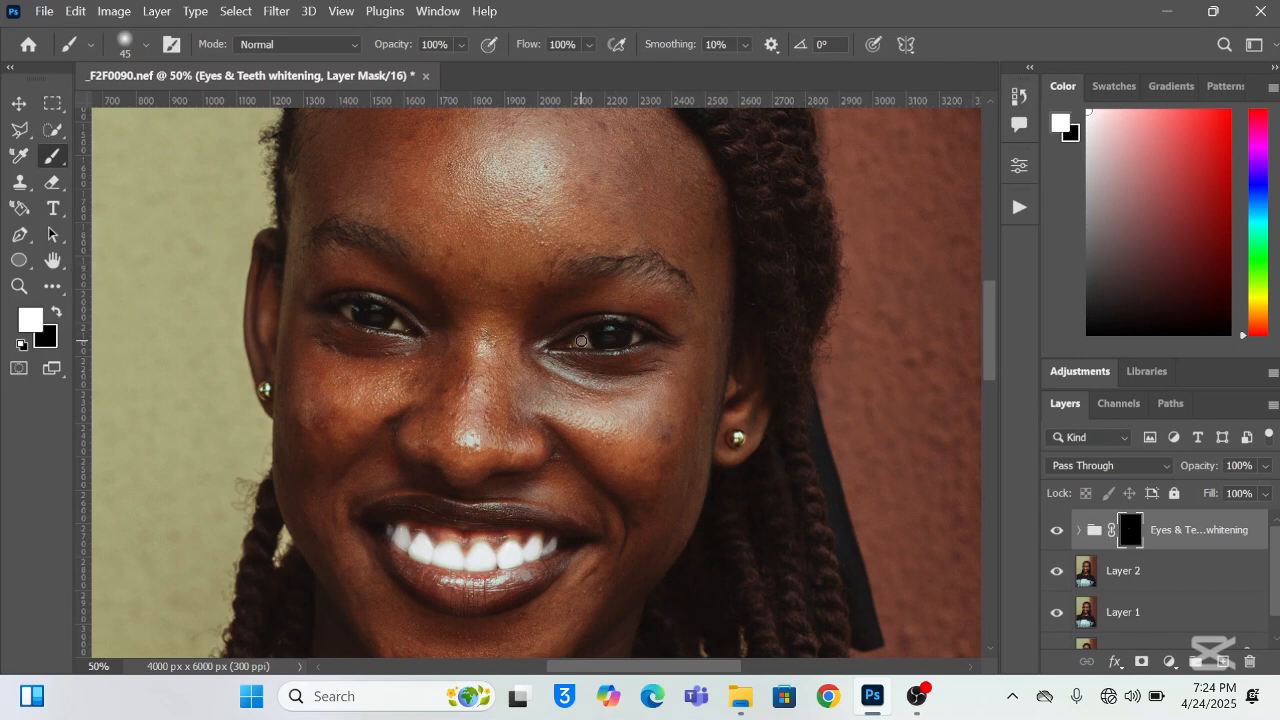
drag(585, 338, 637, 337)
drag(343, 311, 403, 327)
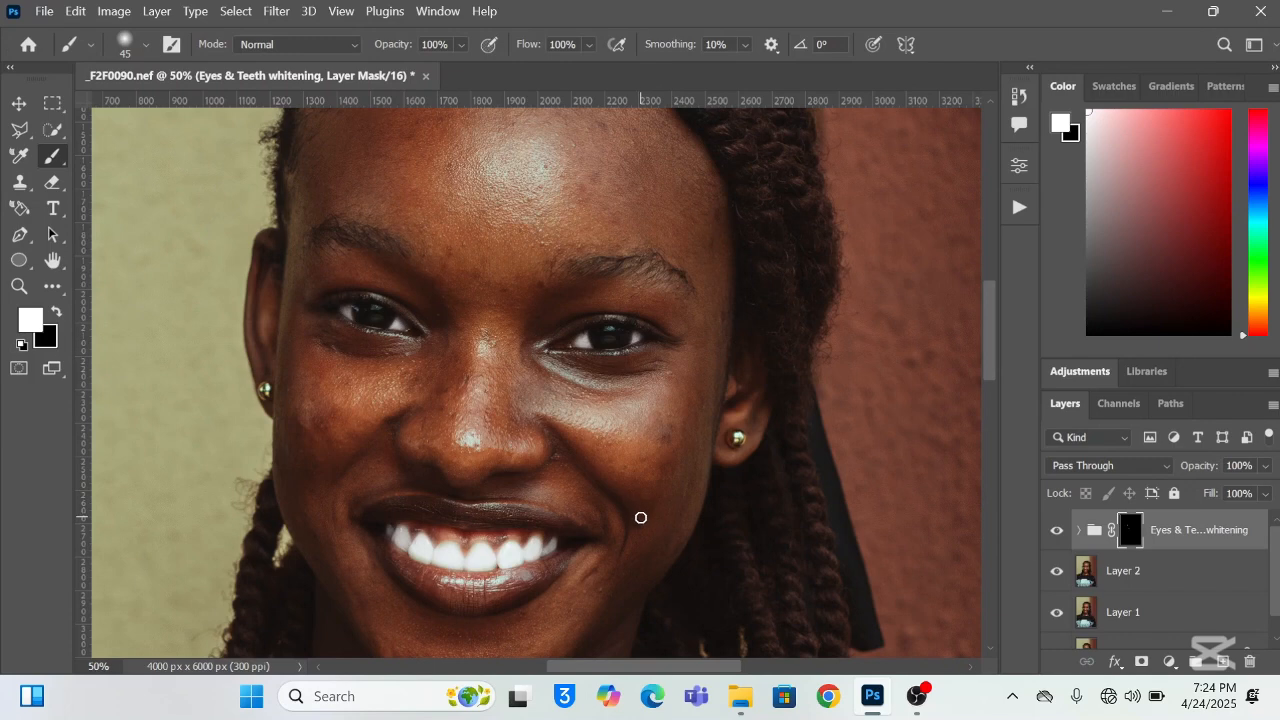
- Set the Eyes & Teeth whitening group's opacity to 65%
key(ctrl+minus)
key(ctrl+0)
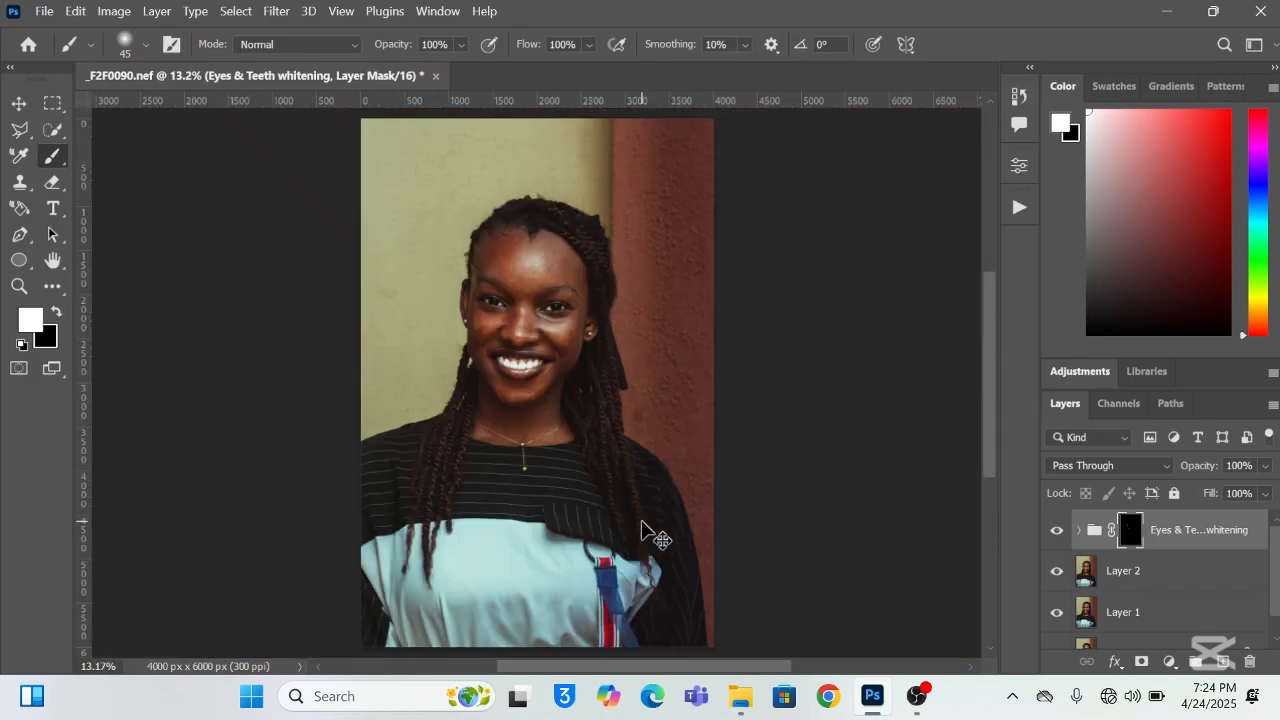
key(ctrl+plus)
key(ctrl+plus)
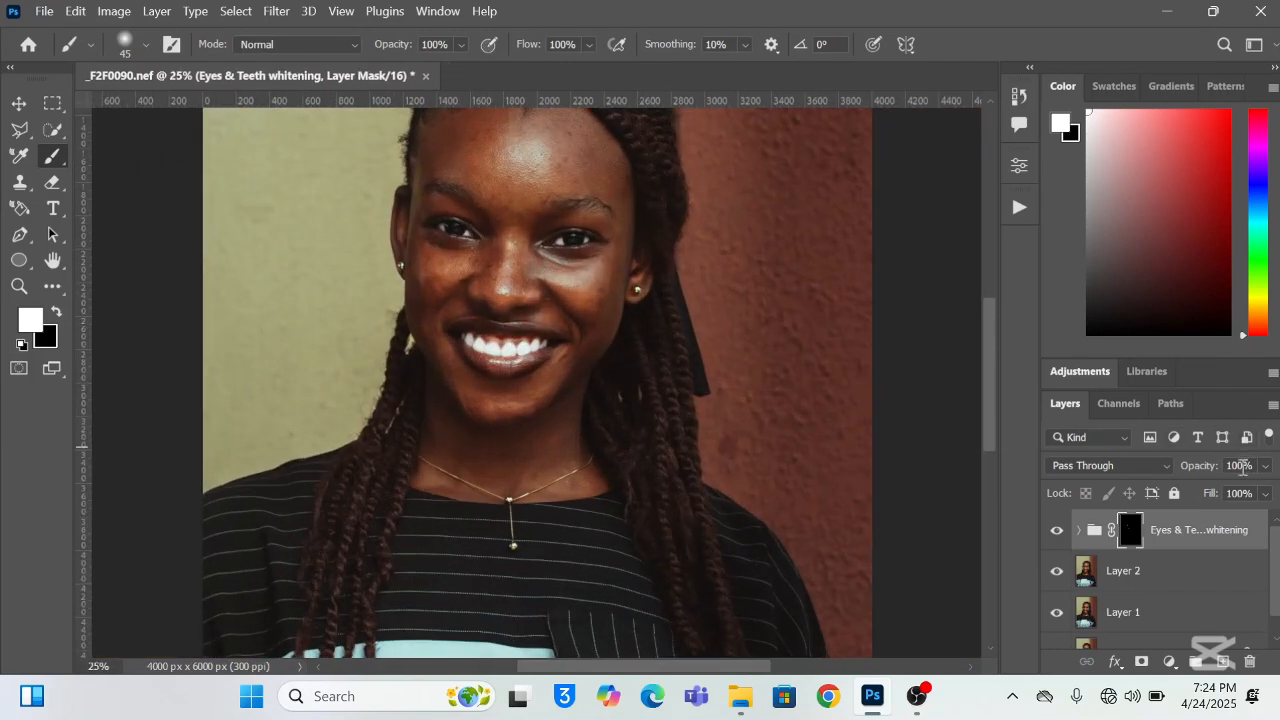
click(1244, 466)
text(65)
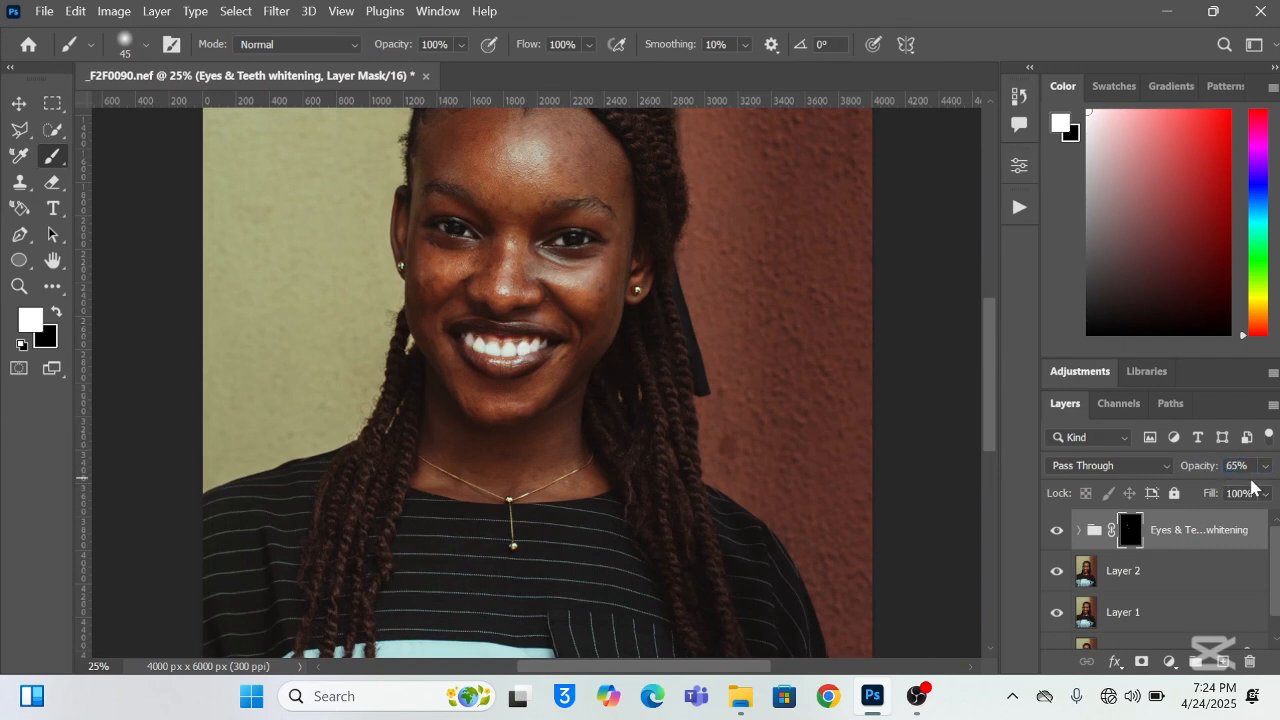
- Stamp all visible layers into a new layer above the whitening group
key(ctrl+0)
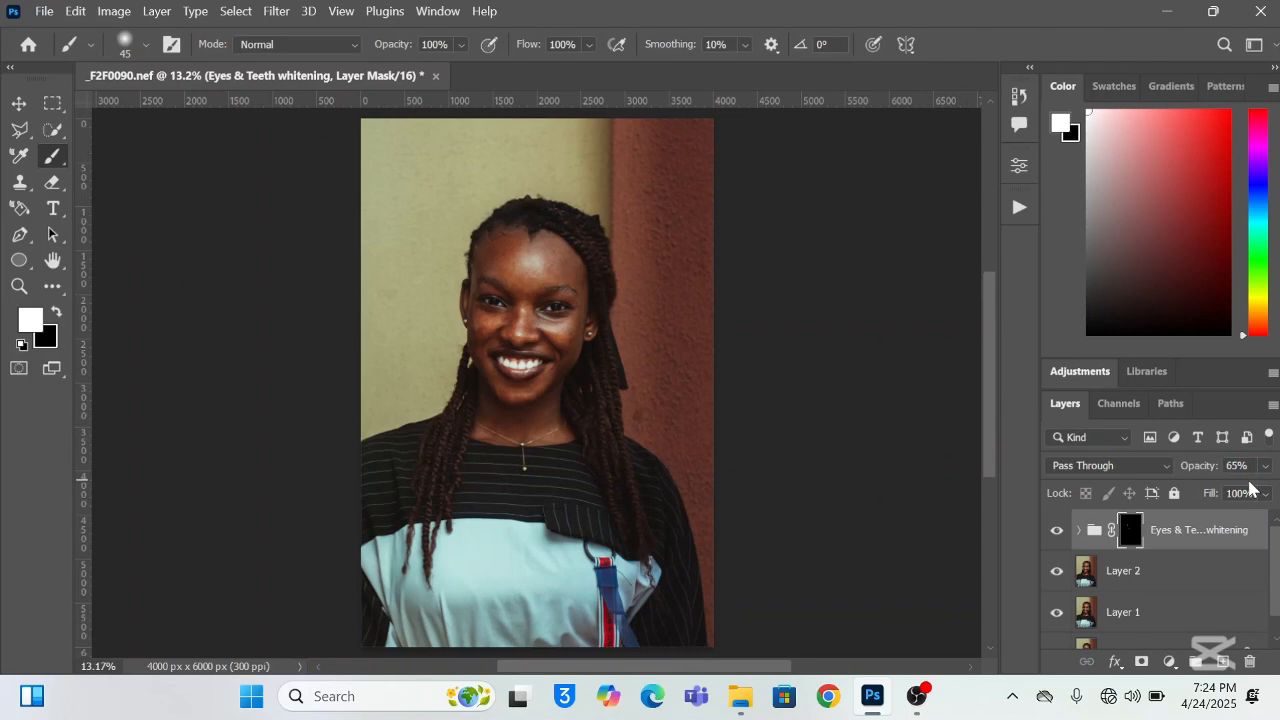
key(ctrl+plus)
key(ctrl+plus)
key(ctrl+plus)
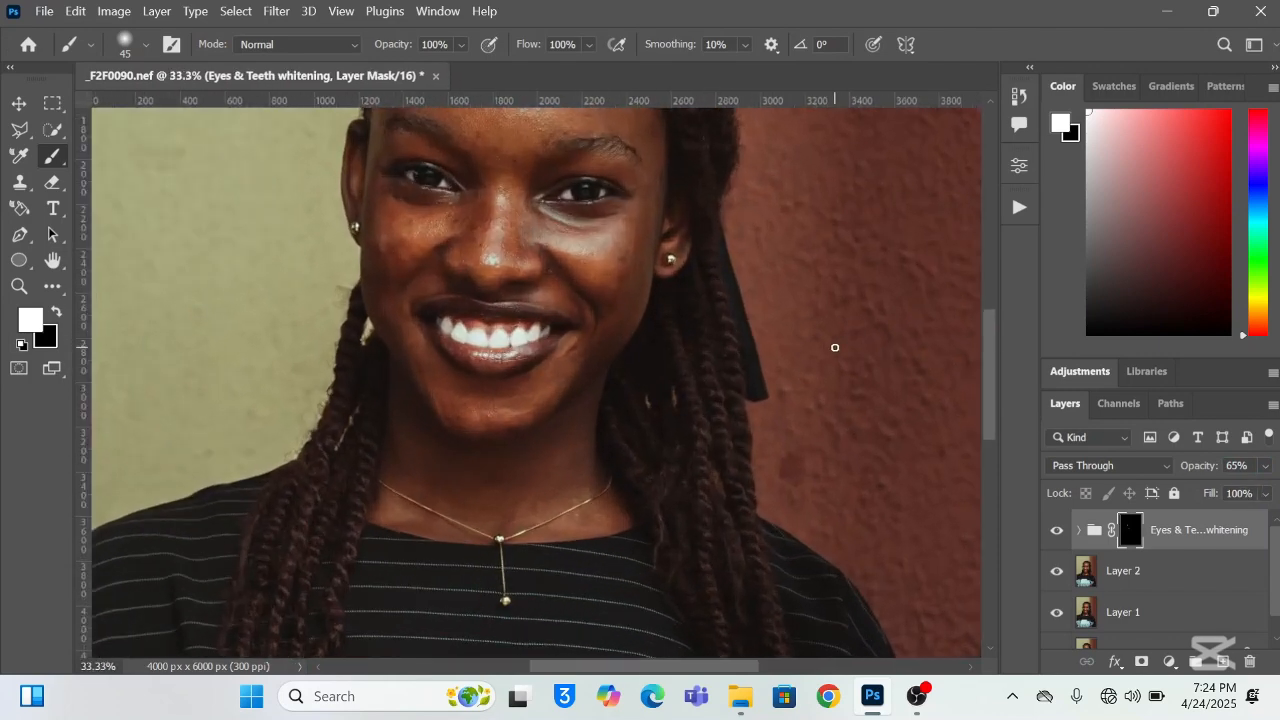
scroll(751, 373, up, 1)
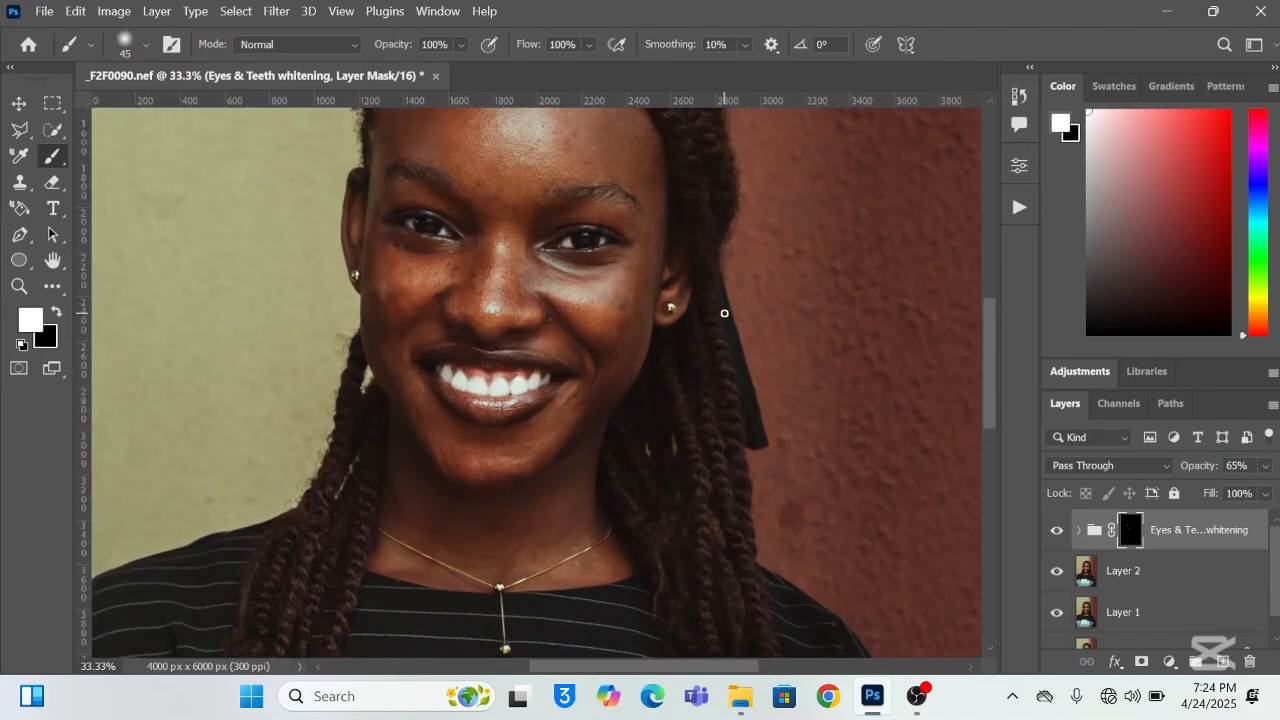
key(ctrl+alt+shift+e)
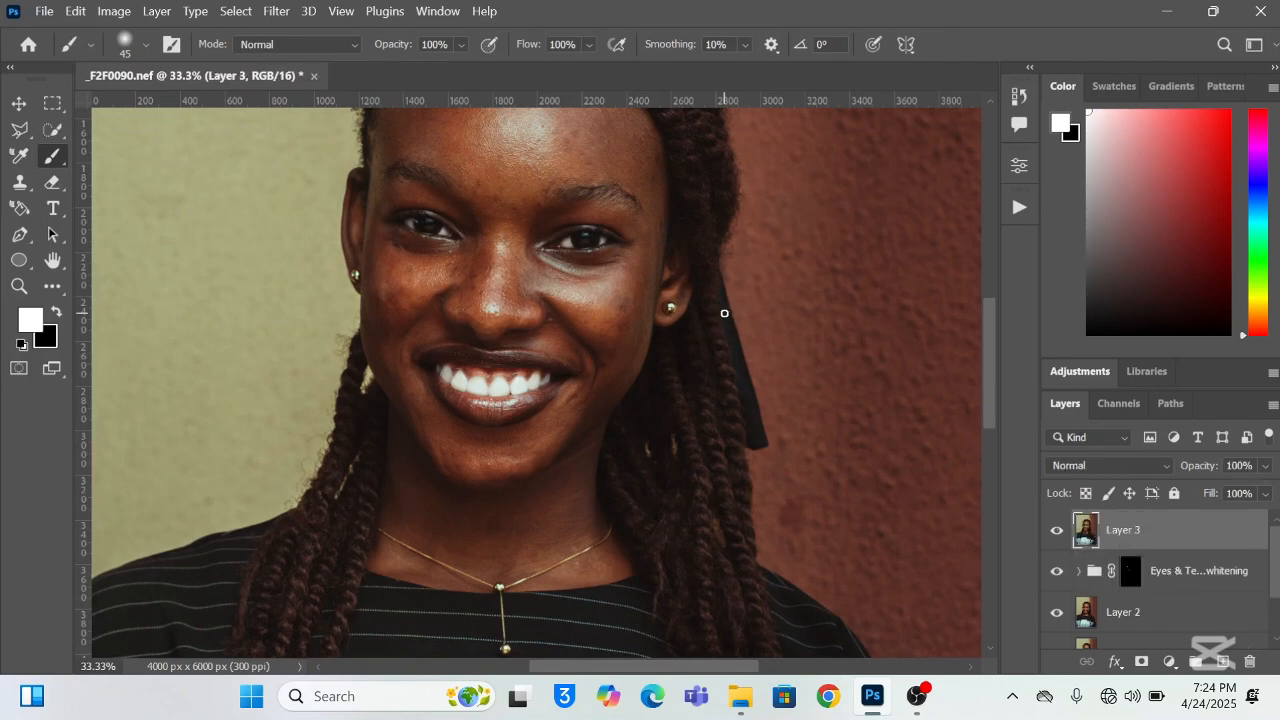
- Run the Quick Fs Aimua action to smooth the skin and inspect the face and neck
scroll(709, 306, up, 2)
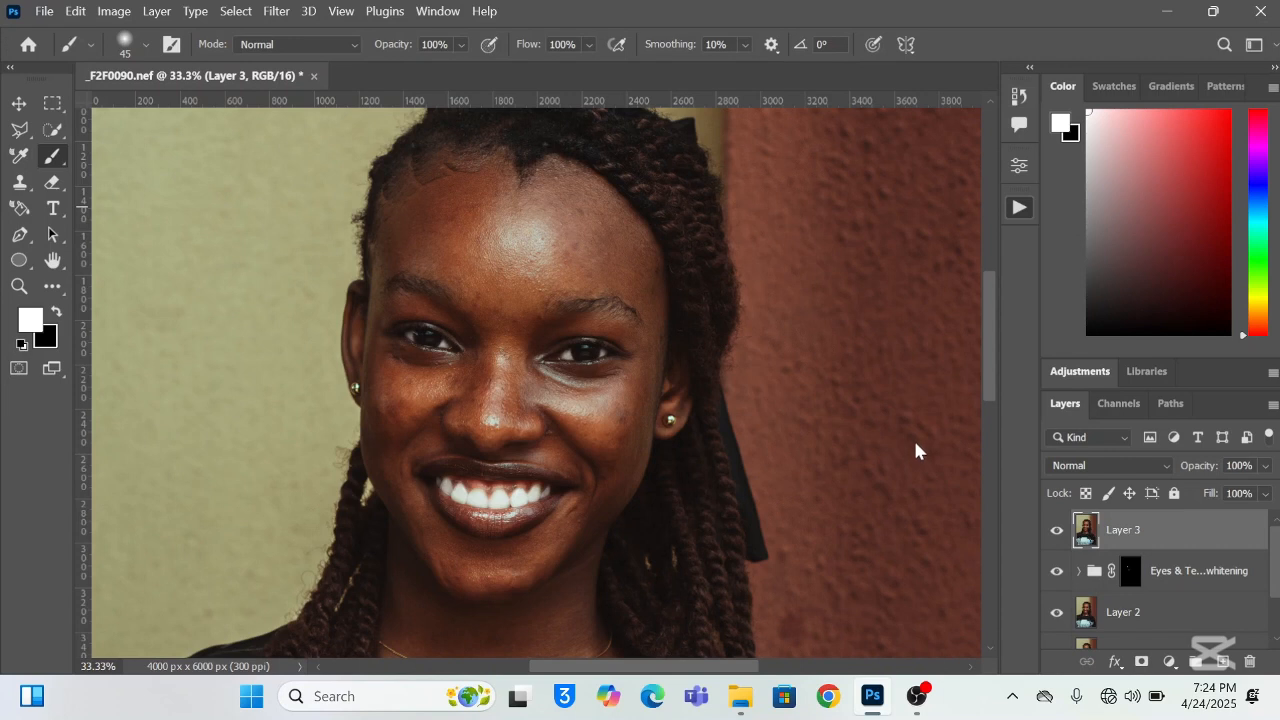
key(F2)
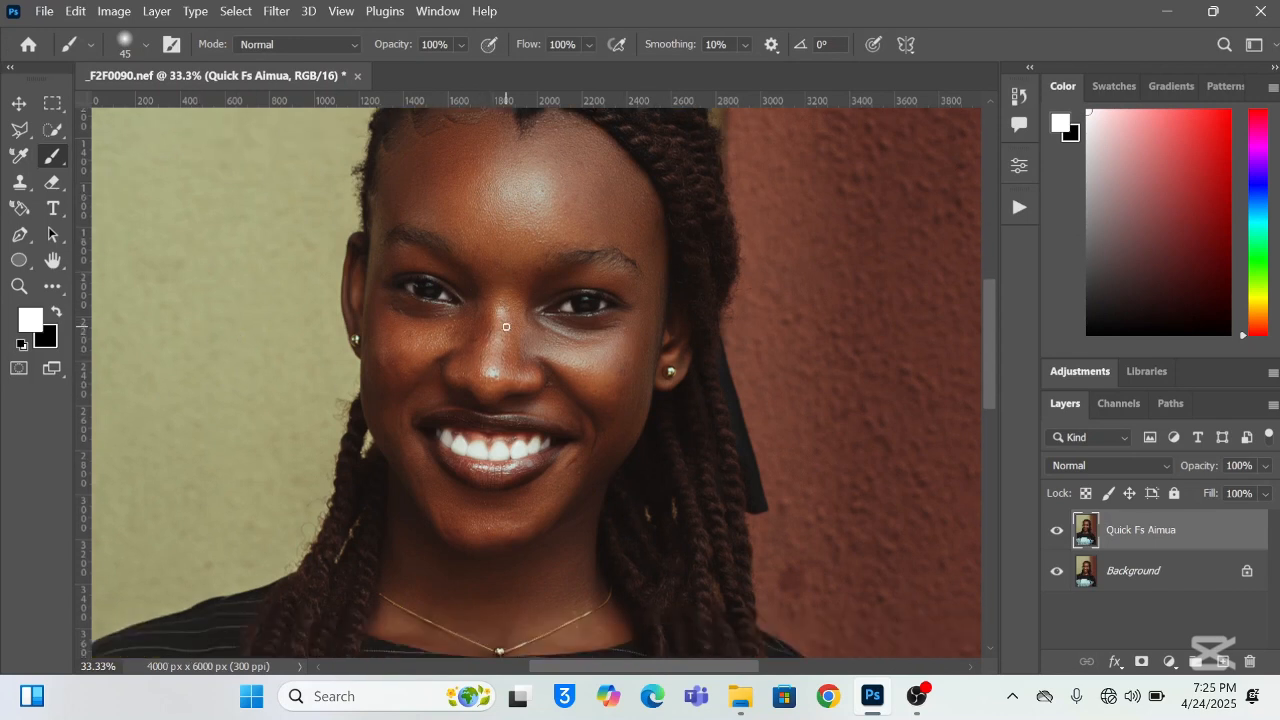
scroll(506, 326, down, 3)
scroll(506, 326, down, 2)
scroll(506, 326, up, 2)
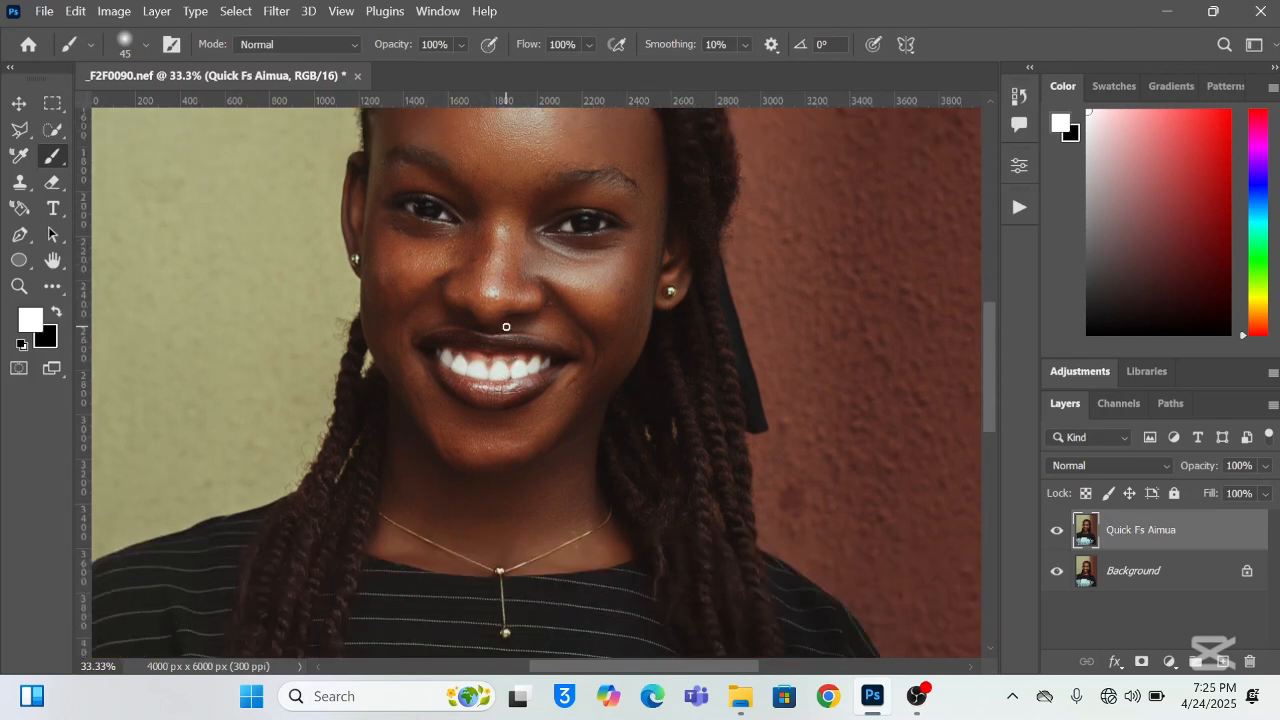
scroll(506, 326, up, 2)
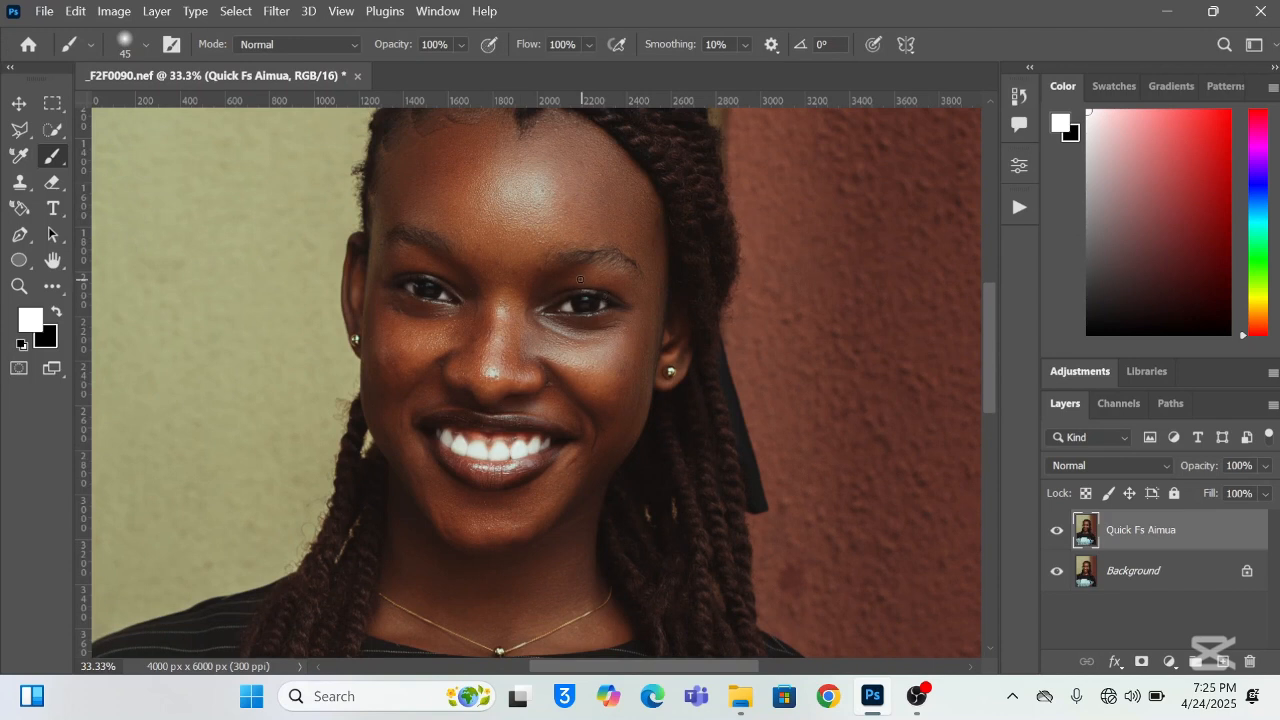
- Compare the skin before and after smoothing by toggling the Quick Fs Aimua layer's visibility
click(1055, 532)
click(1055, 532)
click(1055, 532)
click(1055, 532)
click(1055, 532)
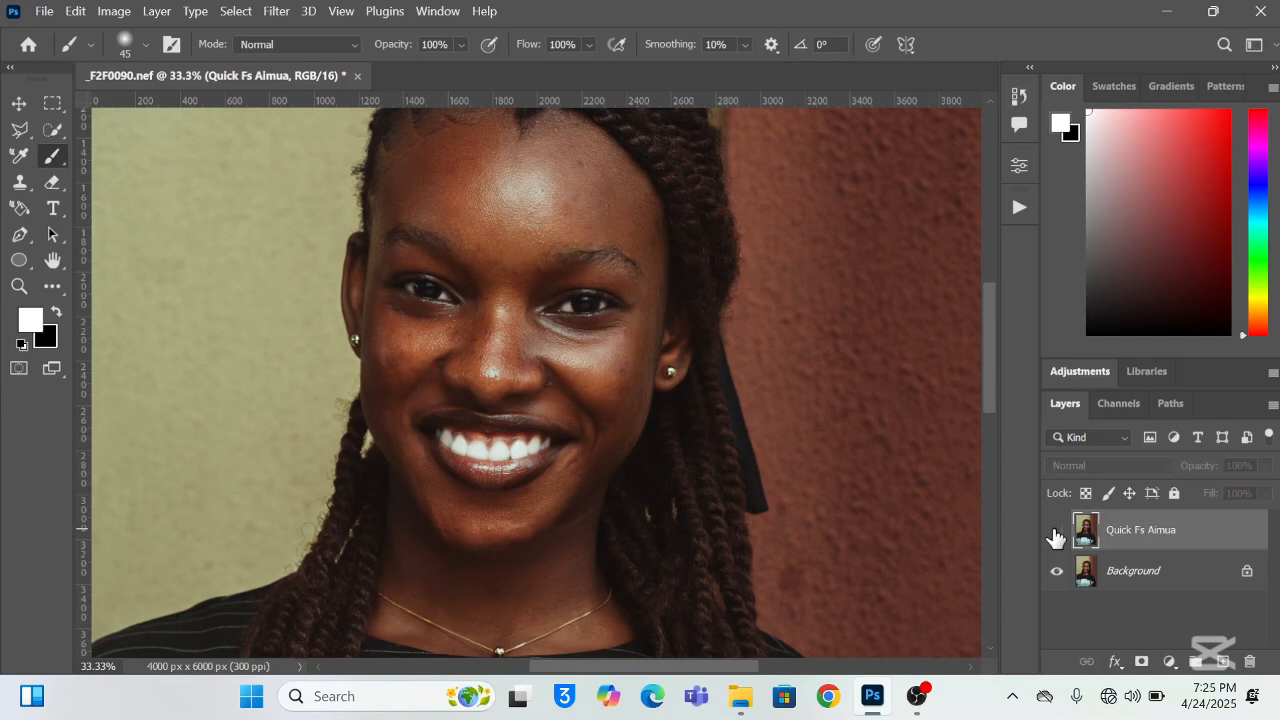
click(1055, 532)
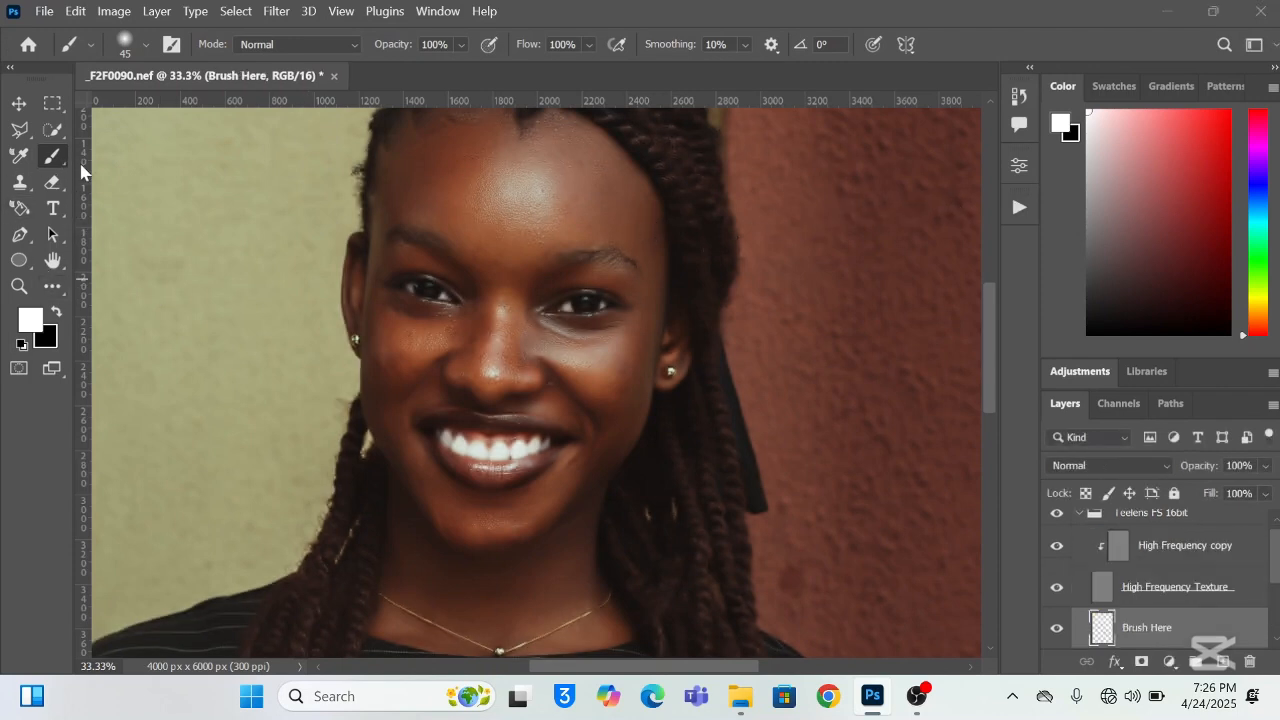
- Switch to the Mixer Brush, hide the High Frequency Texture layer and select the Low Frequency Color layer
click(111, 213)
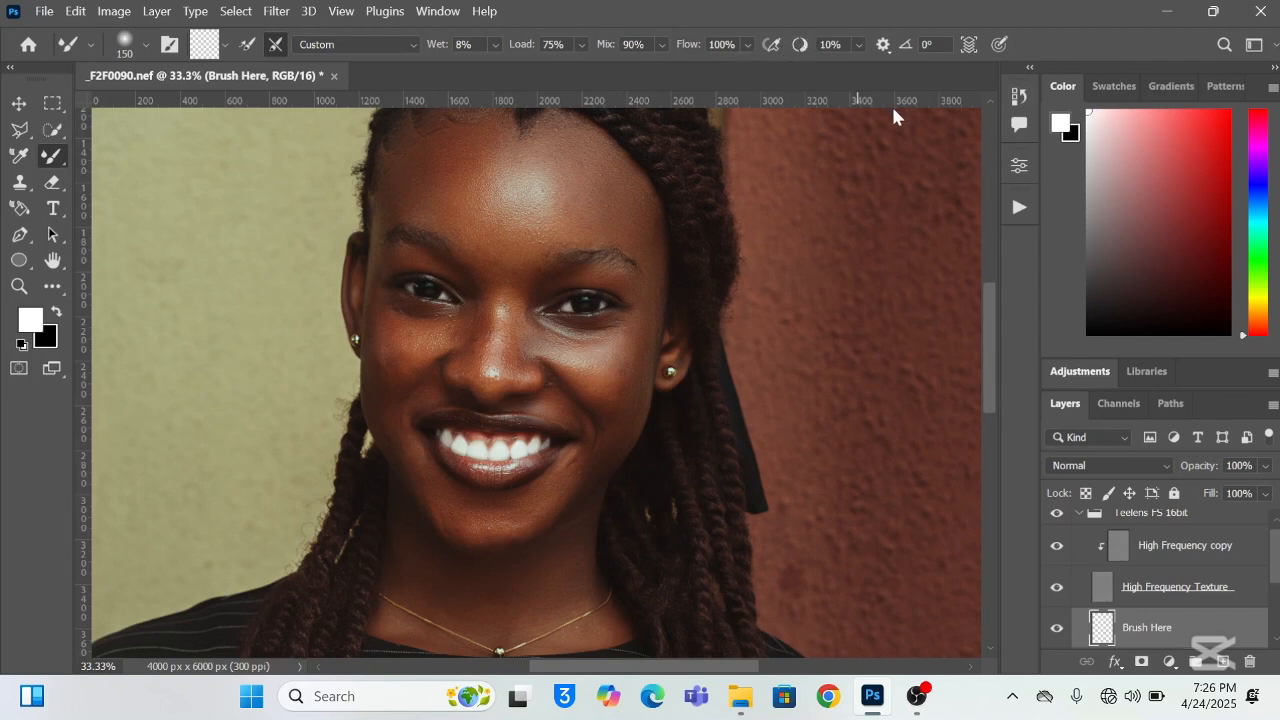
click(1057, 597)
scroll(1118, 592, down, 2)
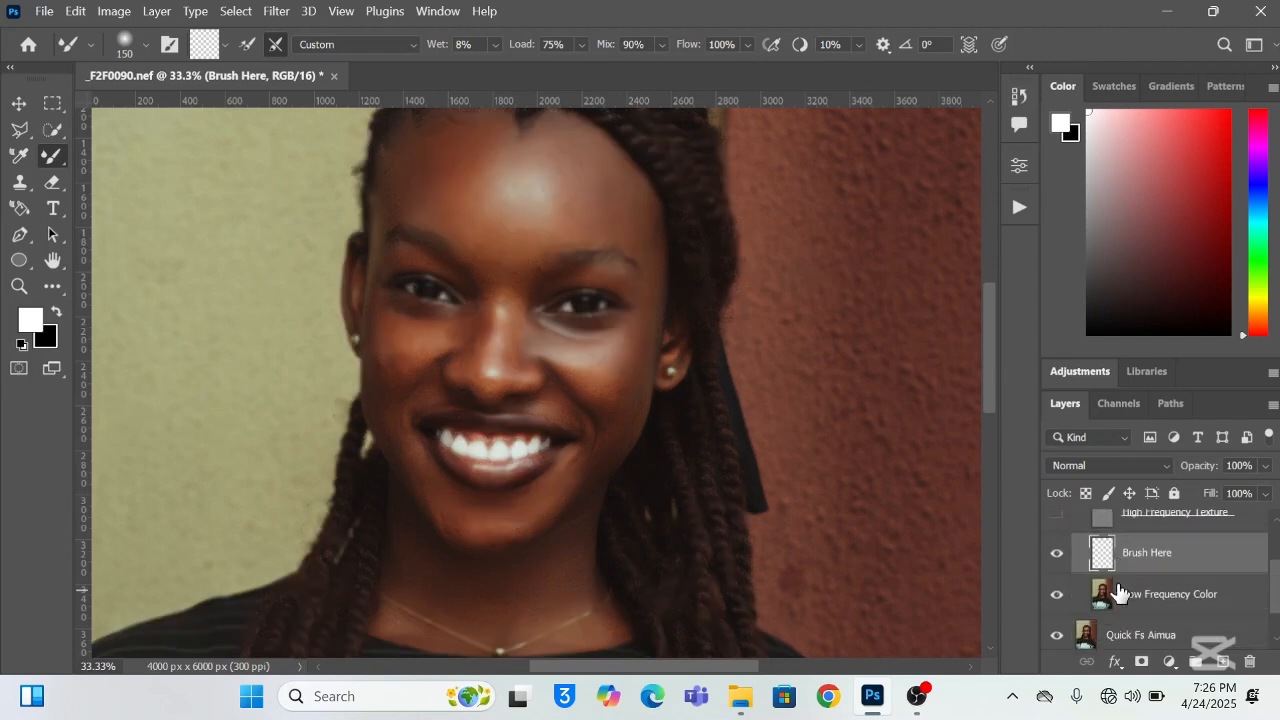
click(1138, 590)
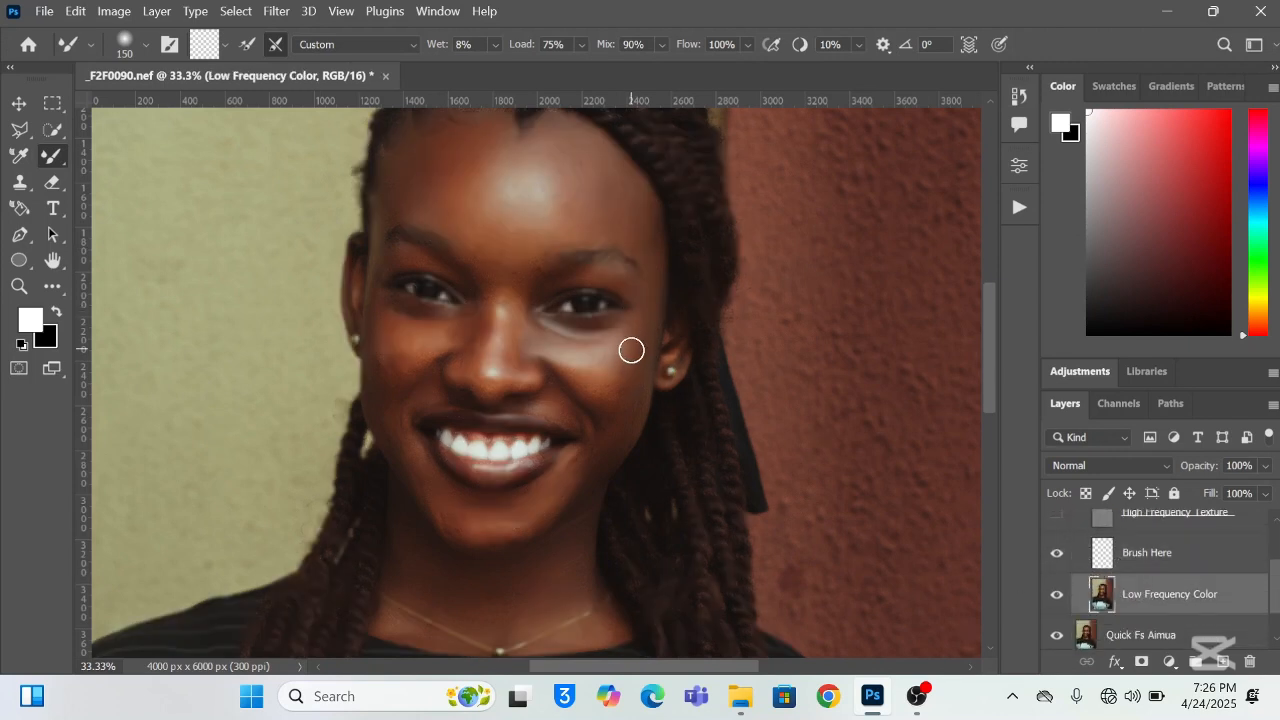
- Blend the skin tones on the cheeks and around the nose with the Mixer Brush, reducing its size to 100
key(ctrl+plus)
scroll(642, 345, up, 3)
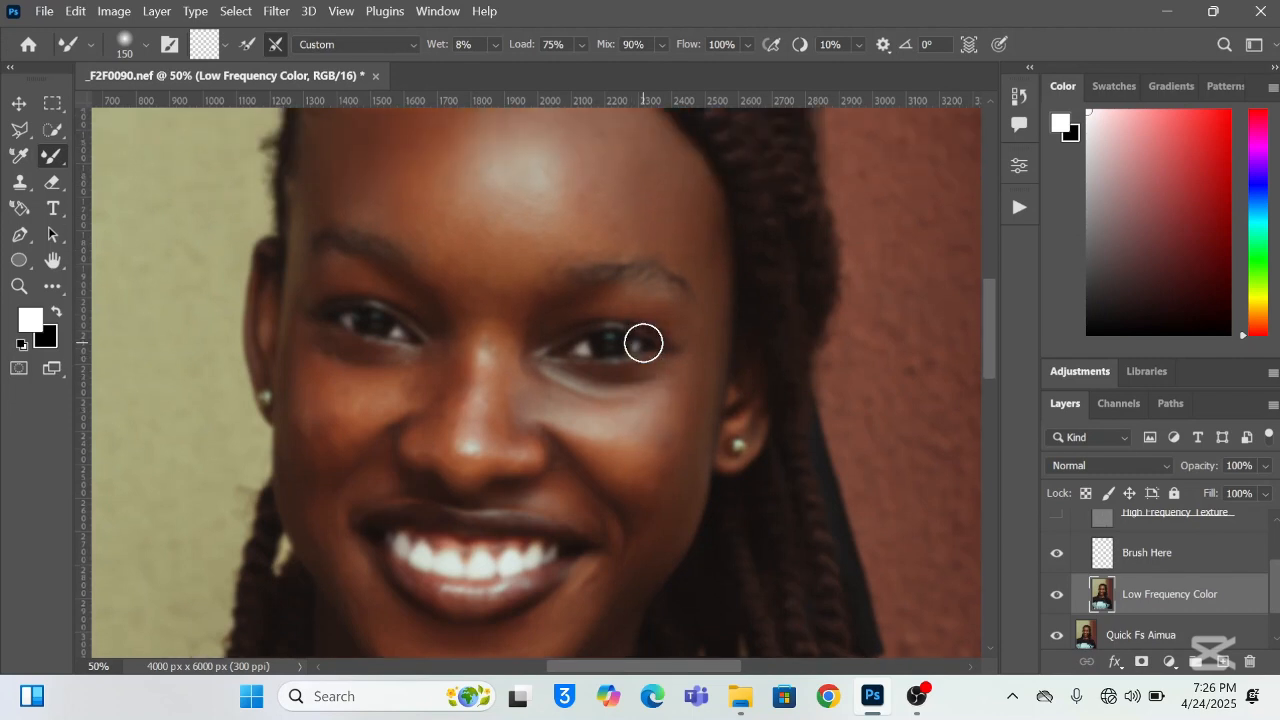
scroll(680, 453, down, 1)
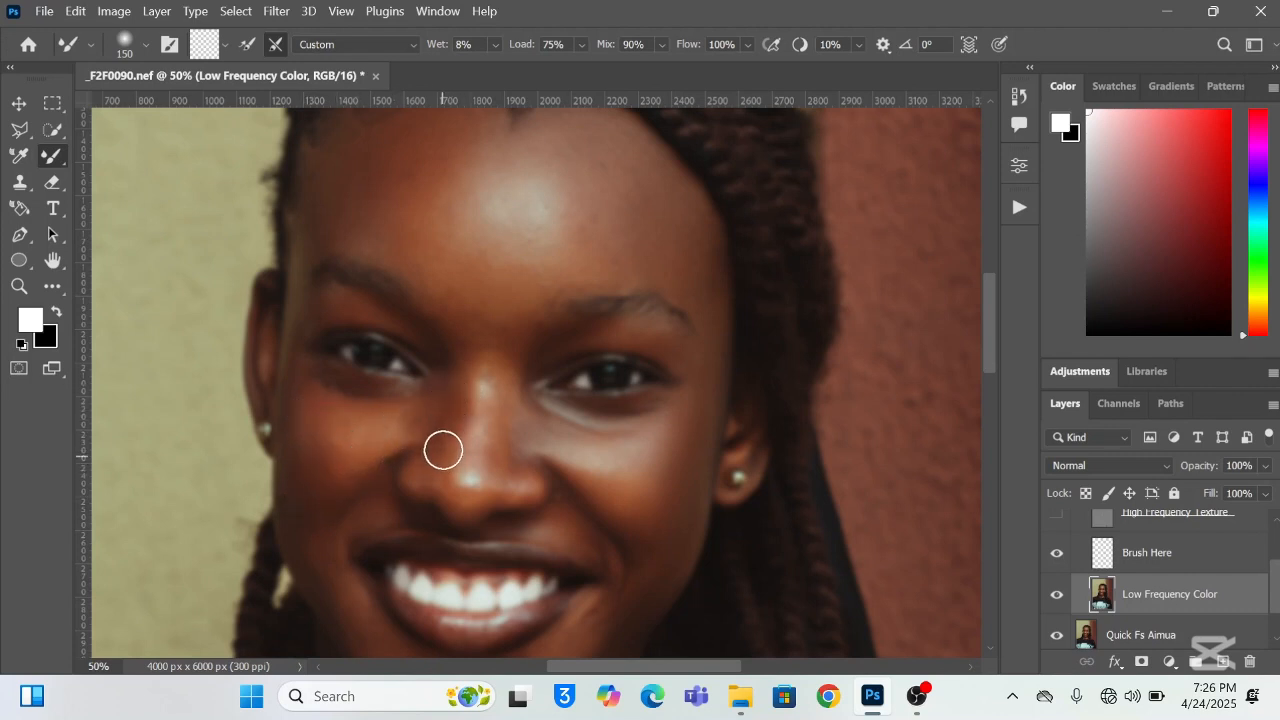
key(bracketleft)
key(bracketleft)
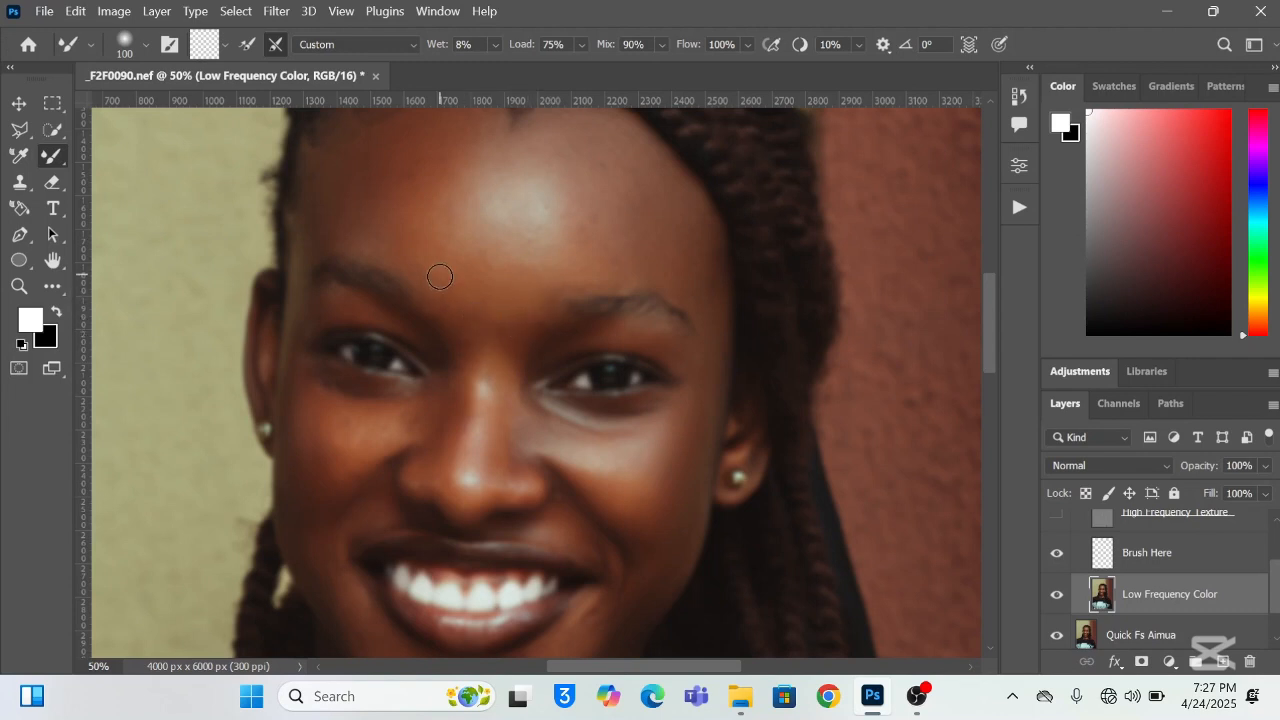
- Enlarge the Mixer Brush to 175 and blend the skin tones across the forehead and cheeks on the Low Frequency Color layer
key(bracketright)
key(bracketright)
key(bracketright)
scroll(440, 175, up, 2)
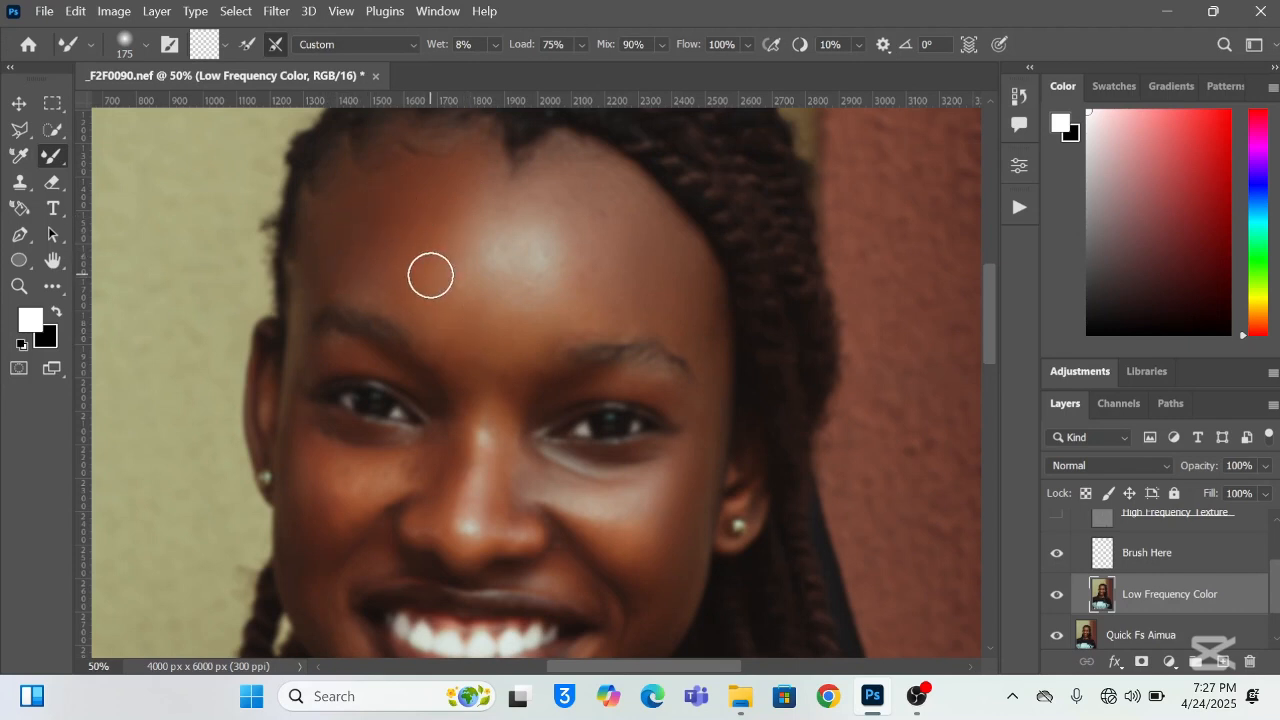
scroll(371, 403, down, 2)
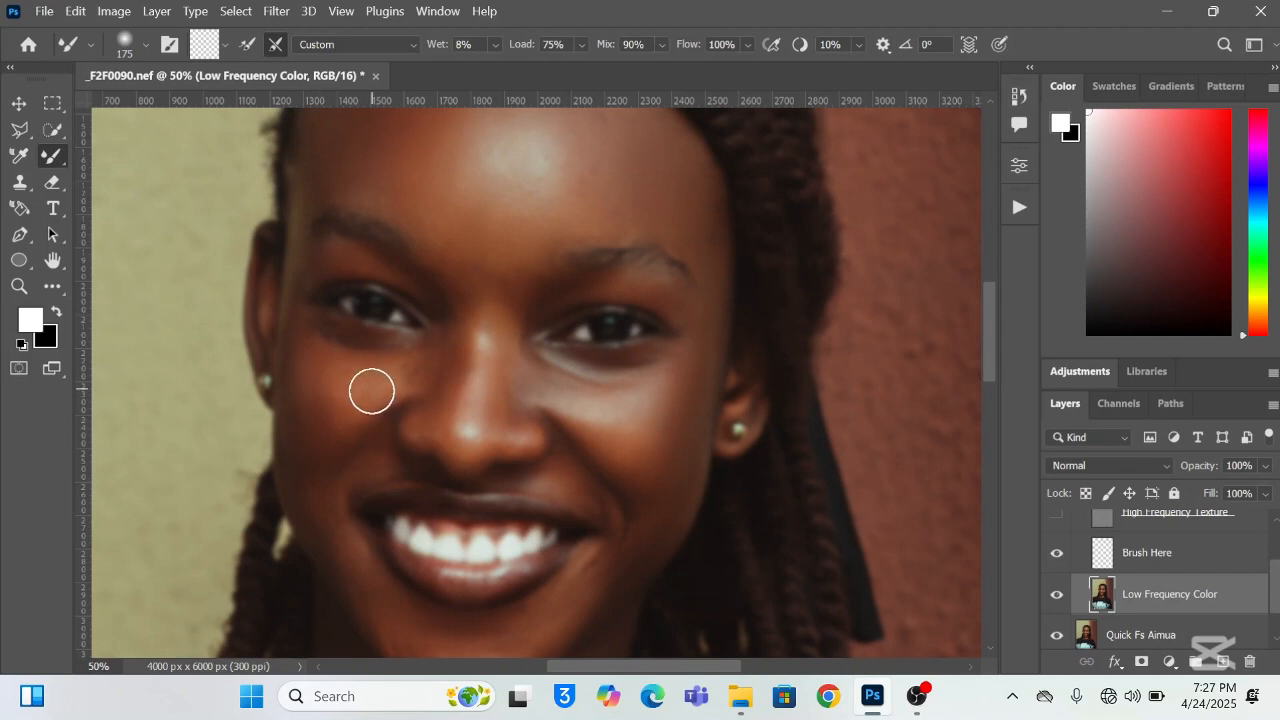
scroll(330, 405, down, 2)
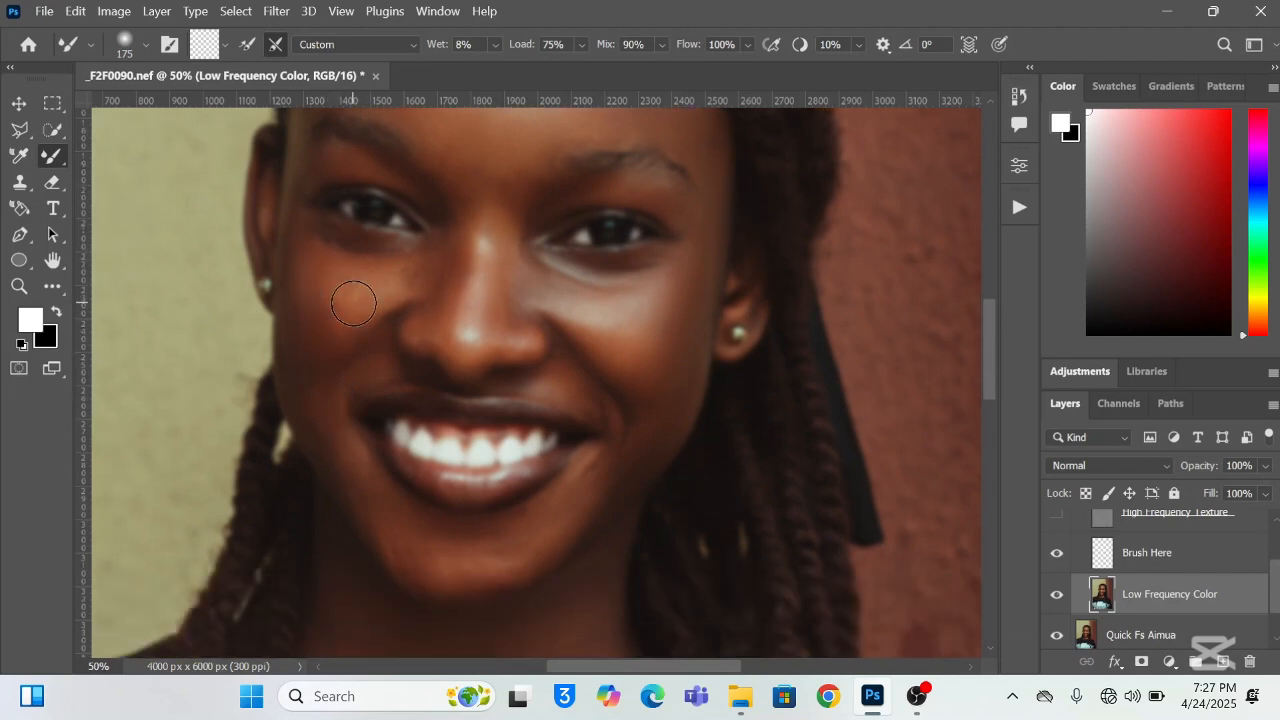
- Reduce the Mixer Brush to 125 and blend the skin tones on the lower cheeks and around the mouth and chin
key(bracketleft)
key(bracketleft)
scroll(330, 420, down, 2)
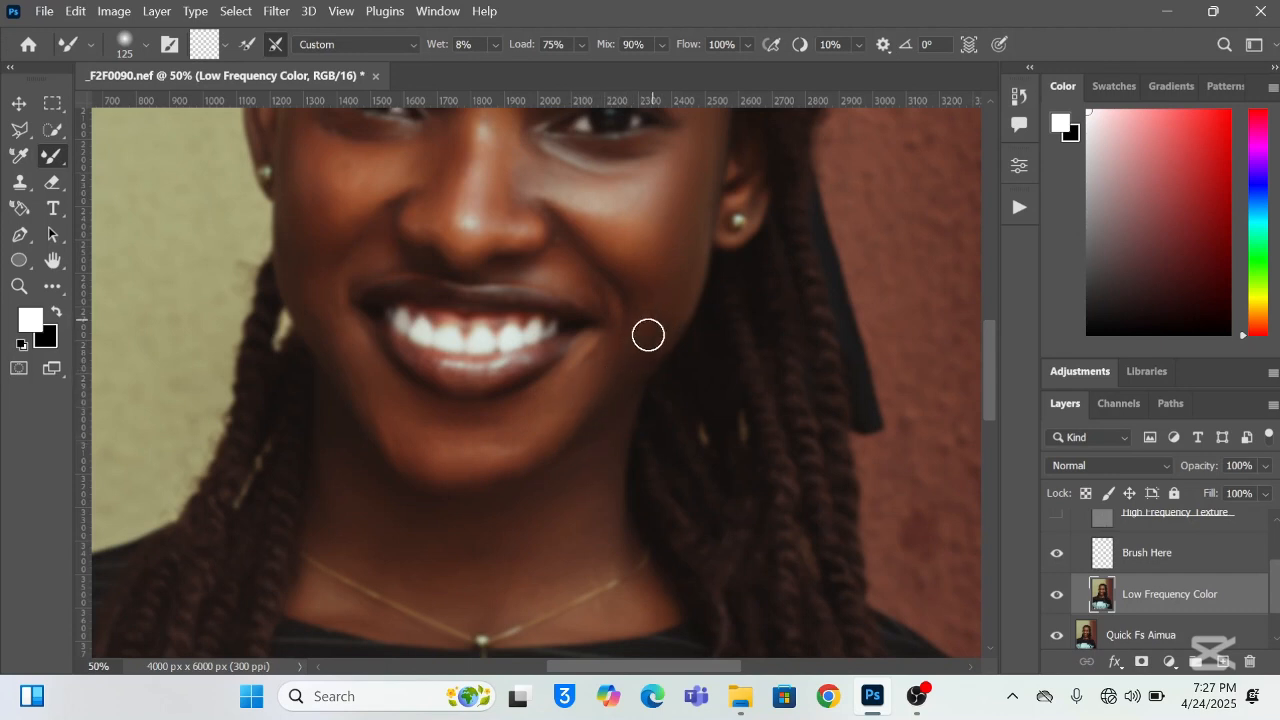
scroll(673, 210, up, 3)
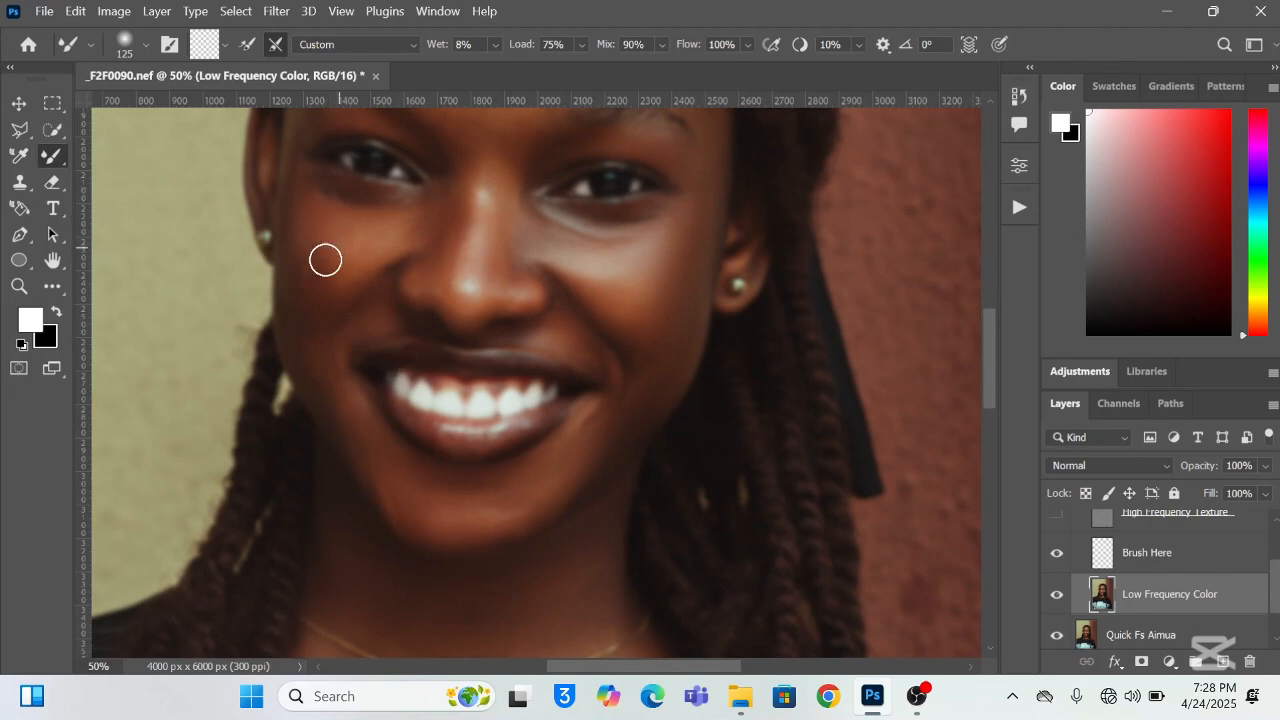
- Enlarge the Mixer Brush to 175 and blend the skin tones on the neck down to the neckline
scroll(430, 310, down, 5)
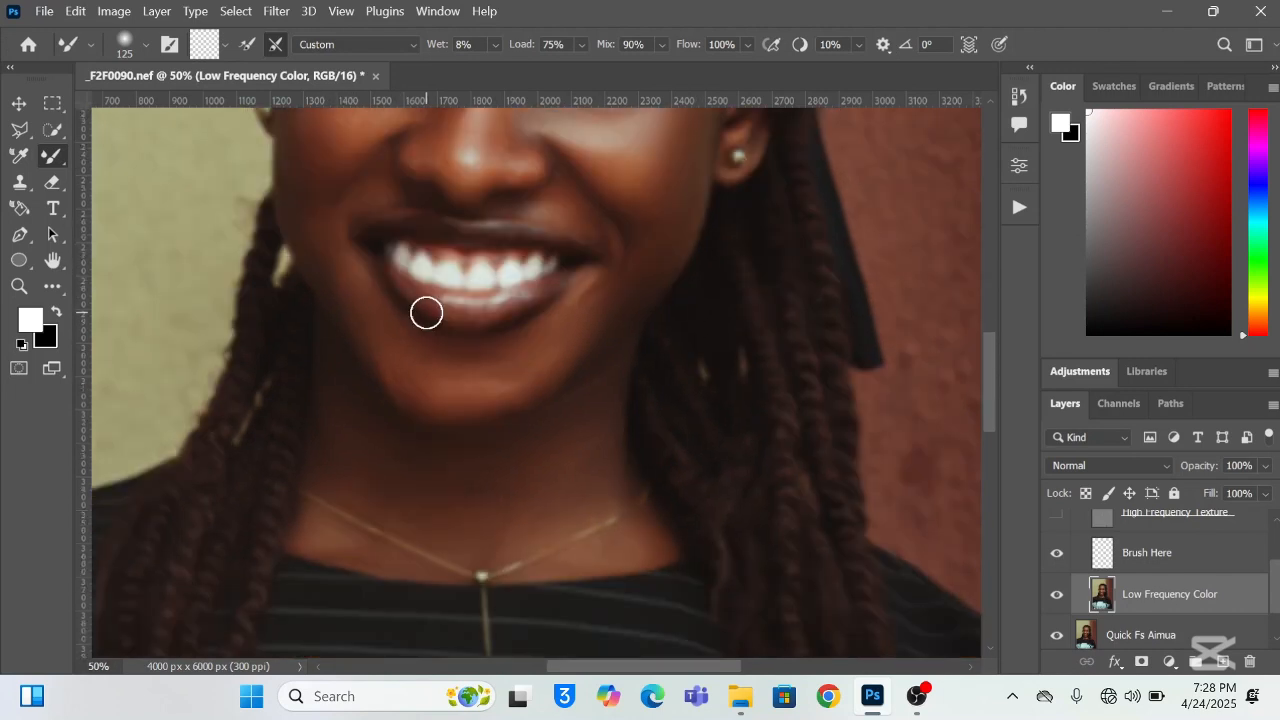
key(bracketright)
key(bracketright)
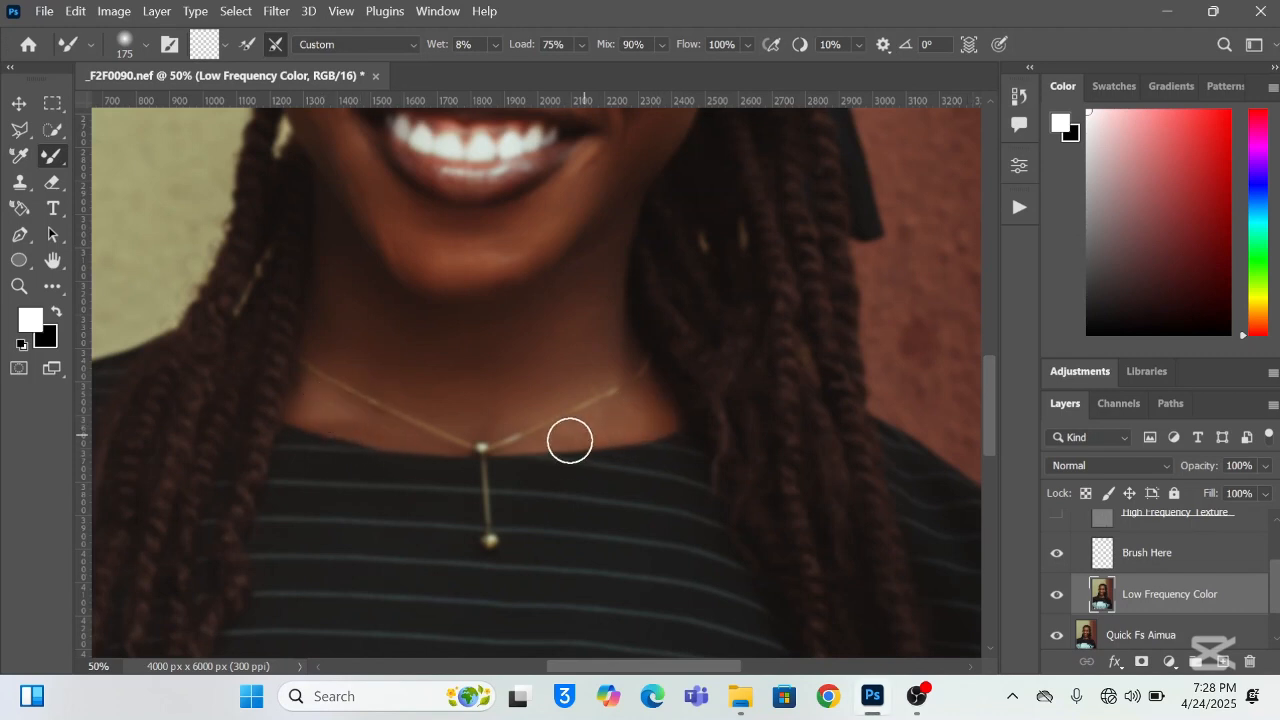
- Turn the hidden high frequency layers back on and collapse the Teelens FS 16bit group
scroll(1089, 525, up, 2)
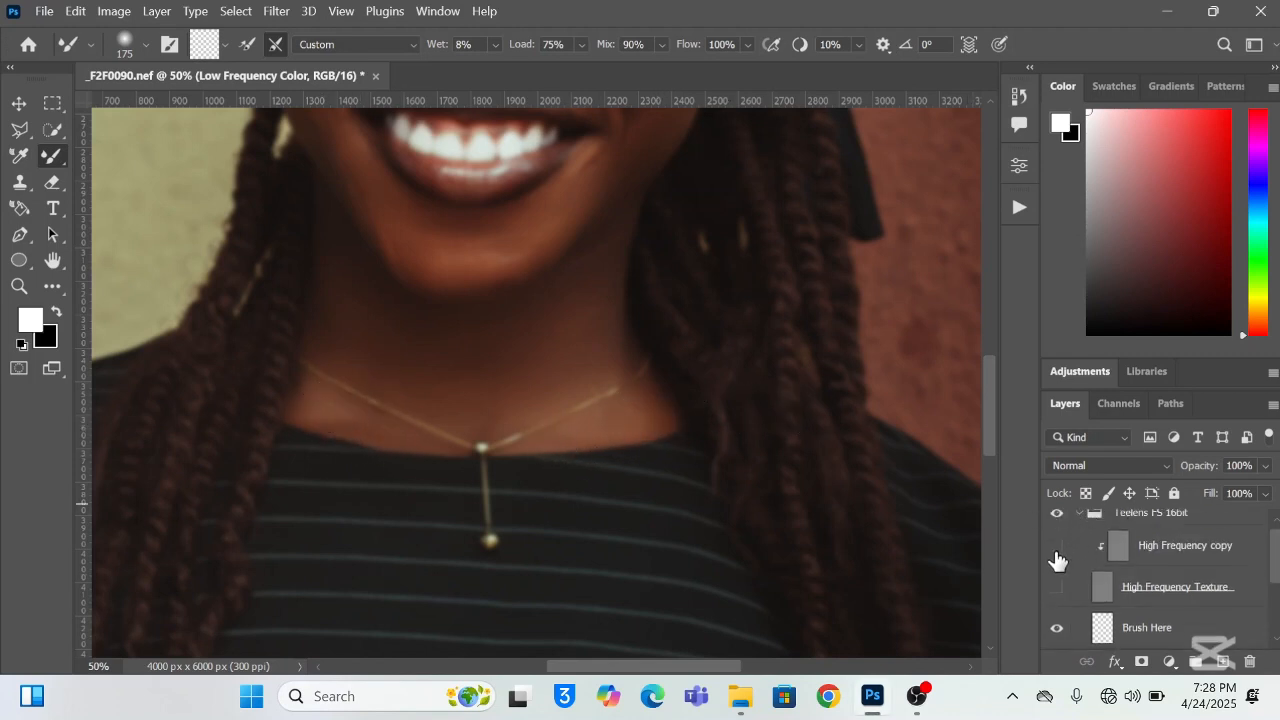
click(1078, 514)
scroll(577, 270, up, 3)
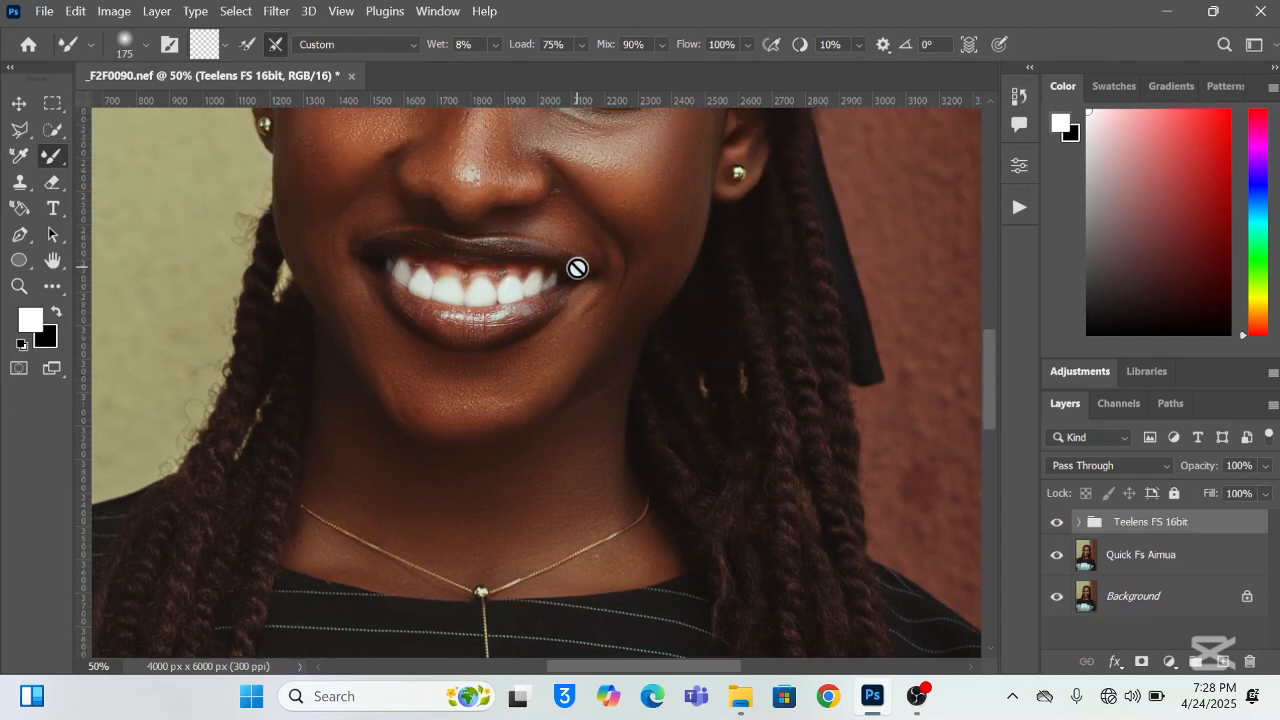
- Compare the face before and after blending by toggling the Teelens FS 16bit group's visibility
scroll(577, 268, up, 5)
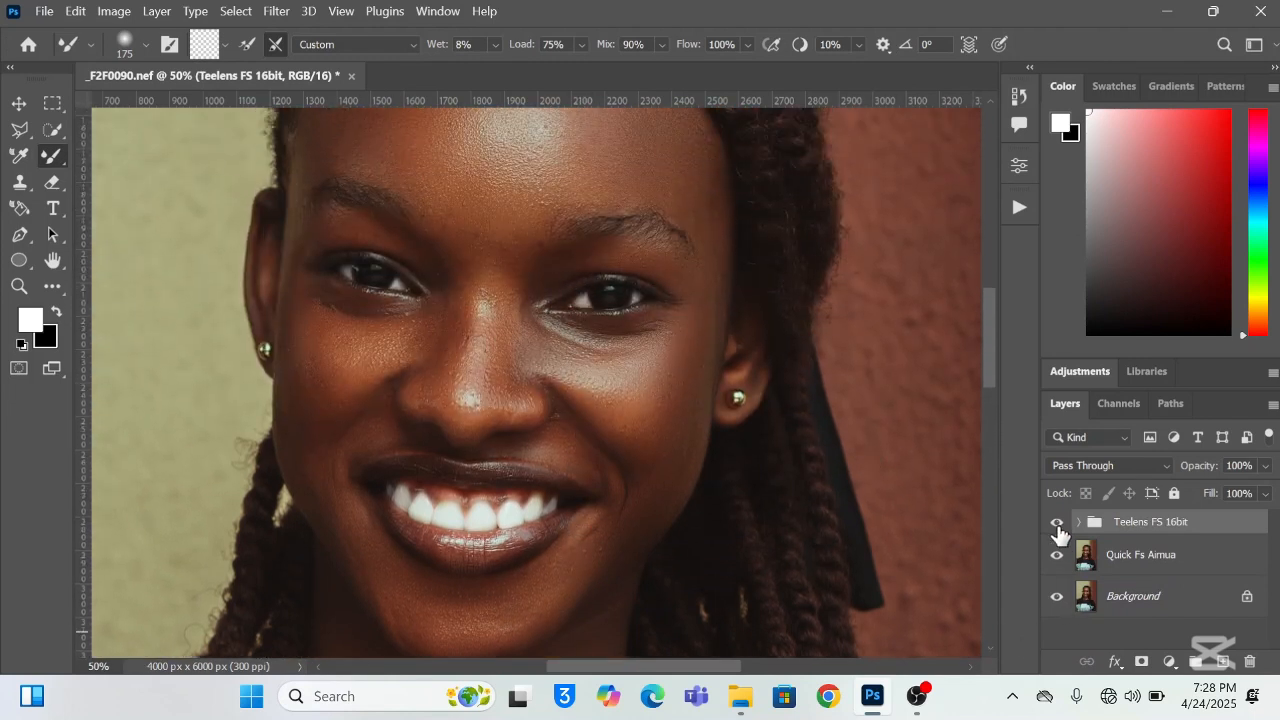
click(1057, 522)
click(1057, 522)
click(1057, 522)
click(1058, 526)
- Examine the retouched skin on the forehead, face and neck, both in close-up and in the whole portrait
scroll(553, 405, up, 2)
scroll(553, 405, up, 2)
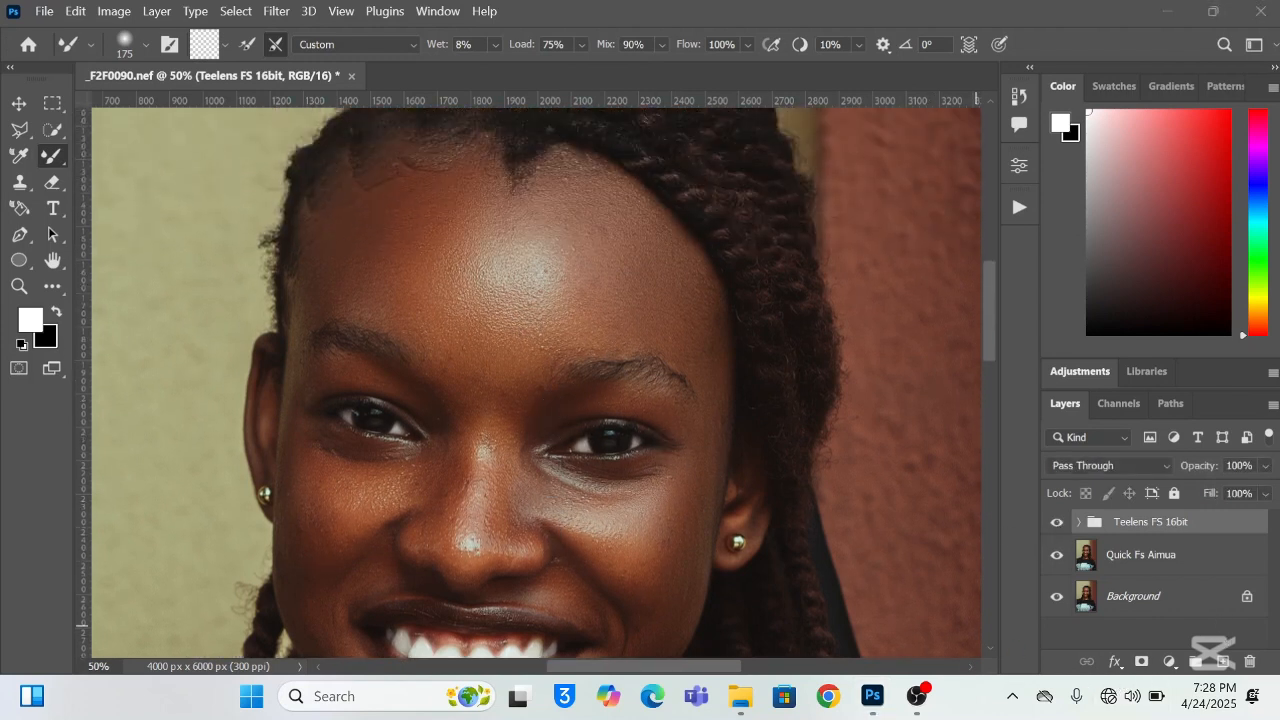
scroll(626, 400, down, 3)
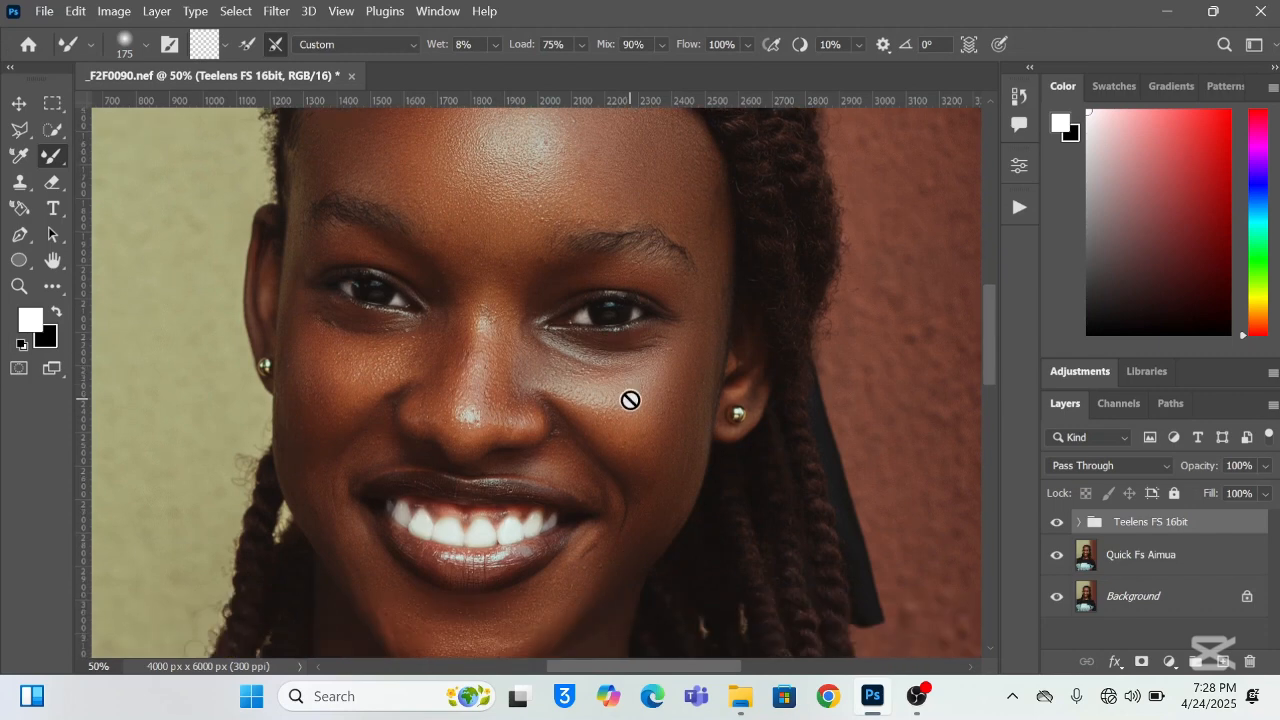
key(ctrl+minus)
key(ctrl+minus)
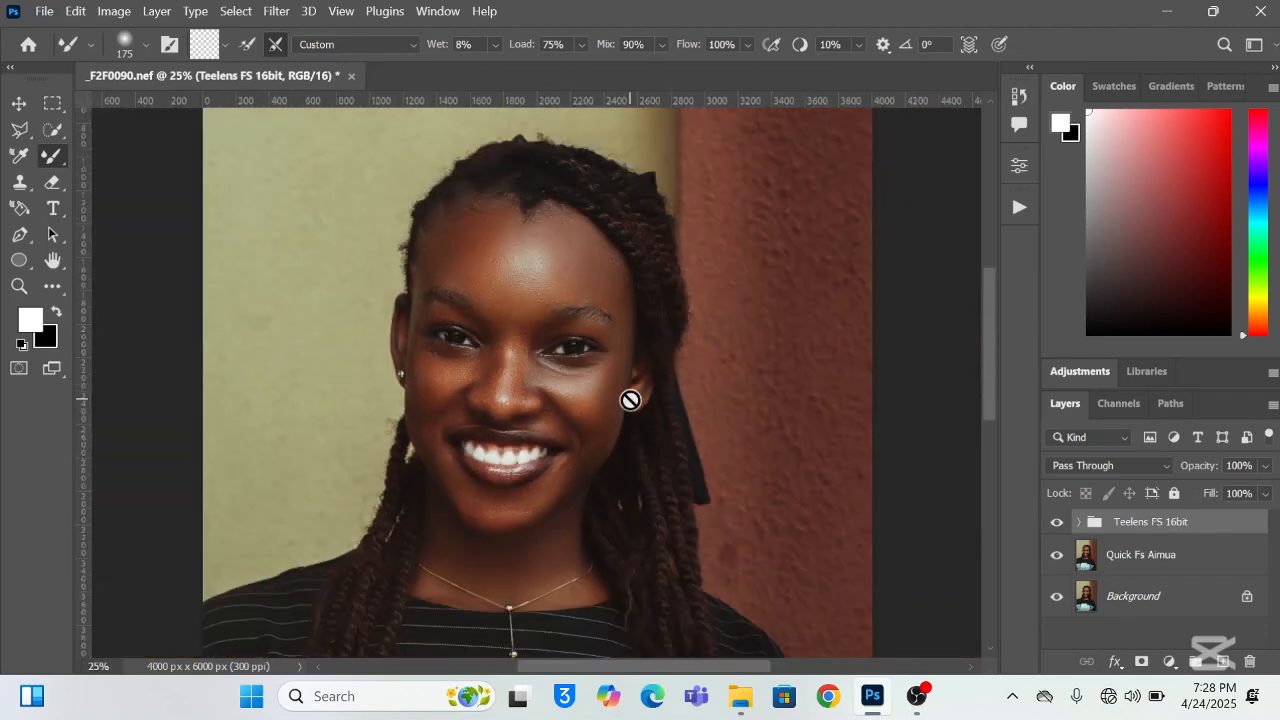
key(ctrl+minus)
scroll(630, 400, down, 1)
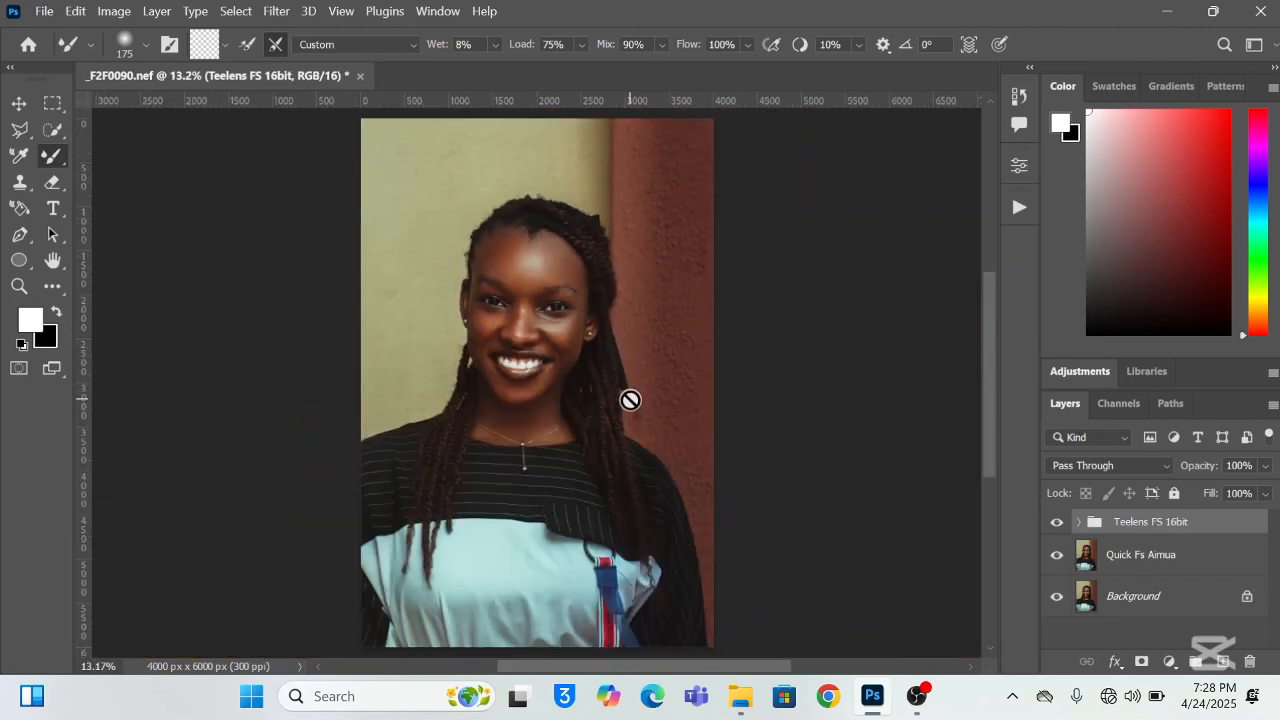
key(ctrl+plus)
key(ctrl+plus)
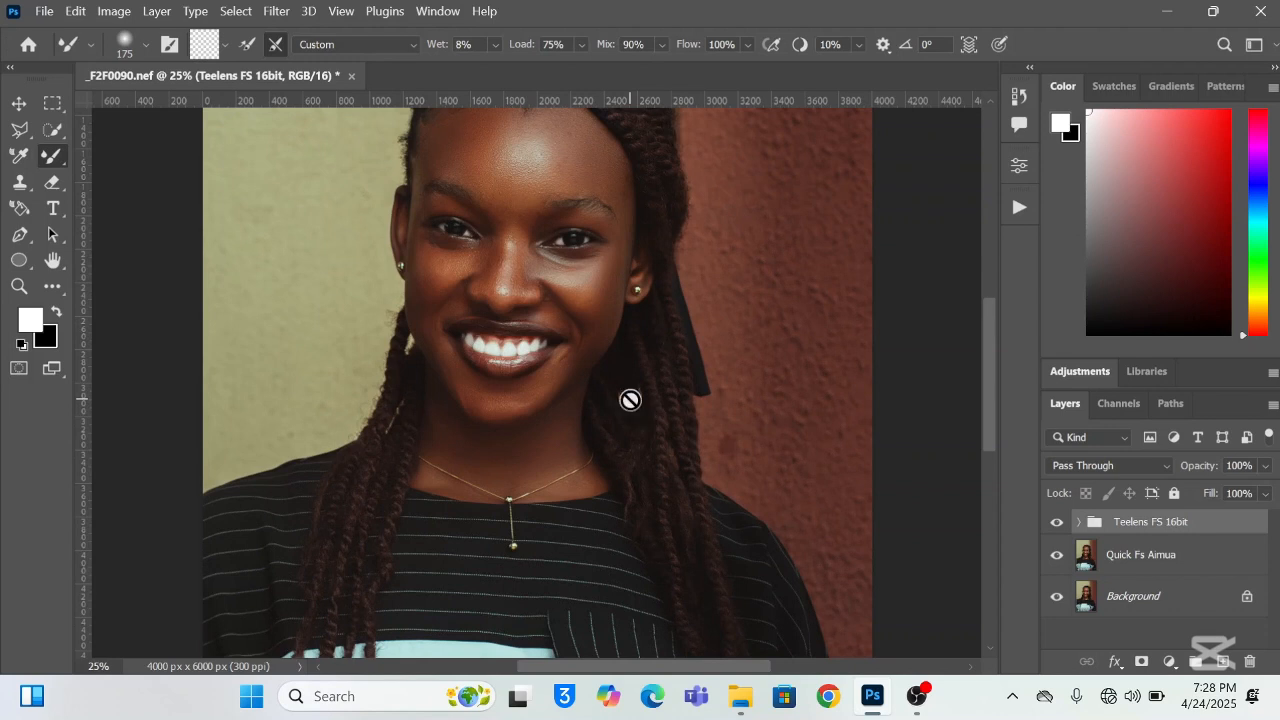
scroll(561, 340, up, 2)
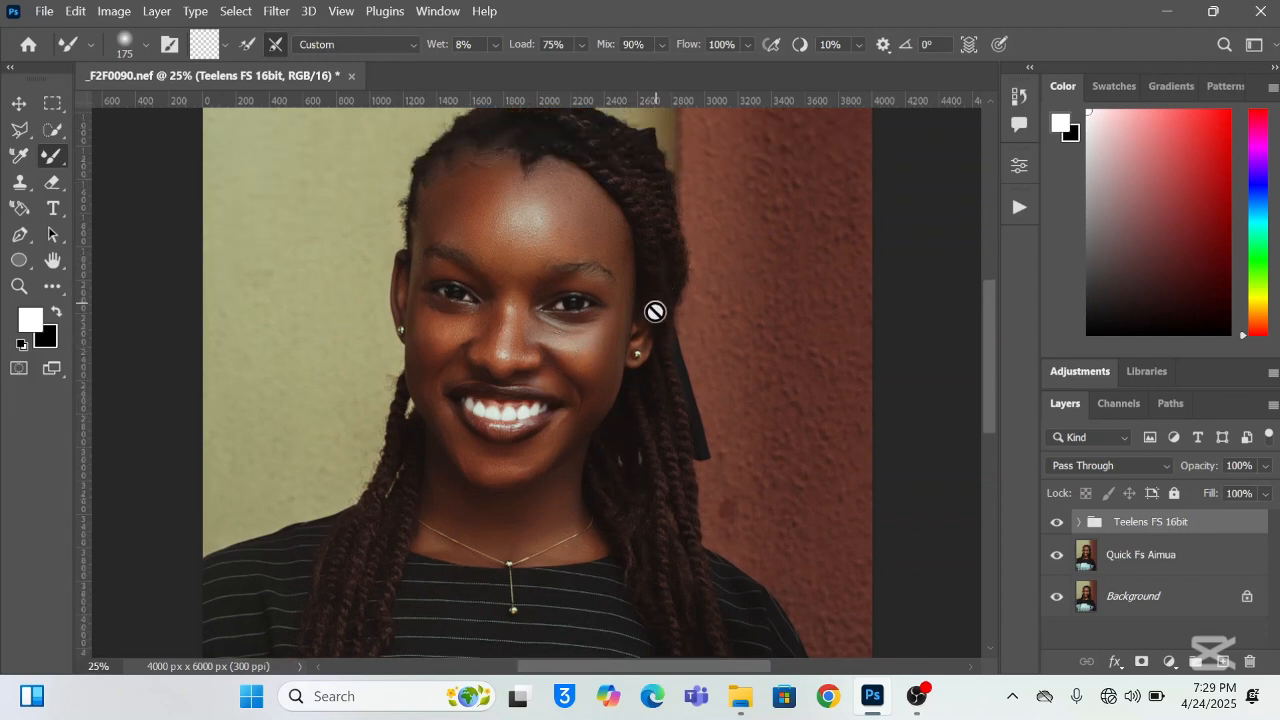
scroll(643, 347, up, 2)
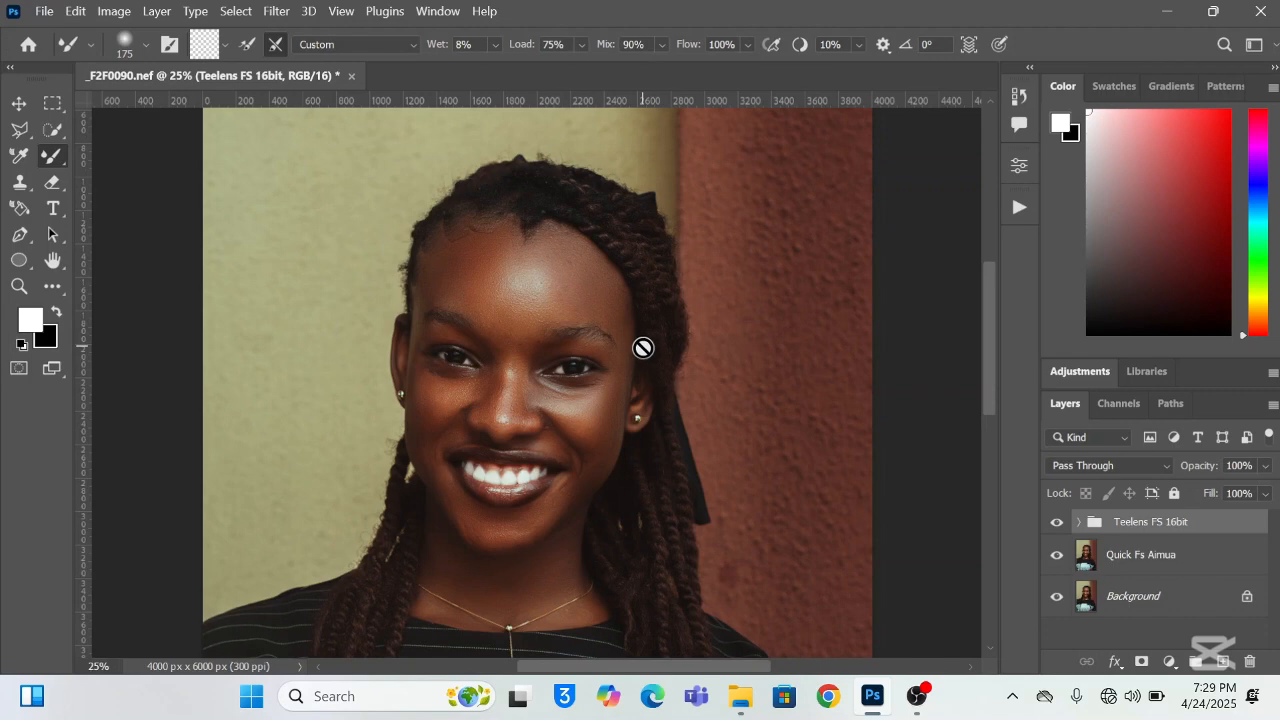
key(ctrl+plus)
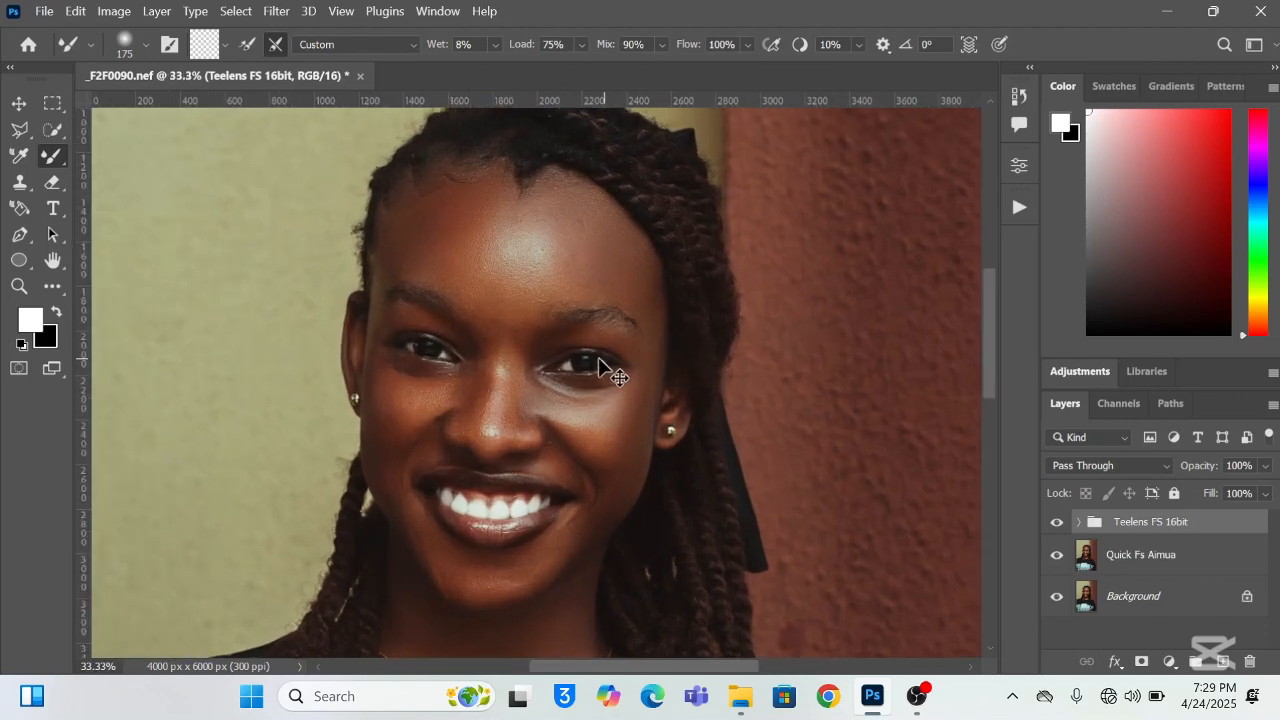
key(ctrl+plus)
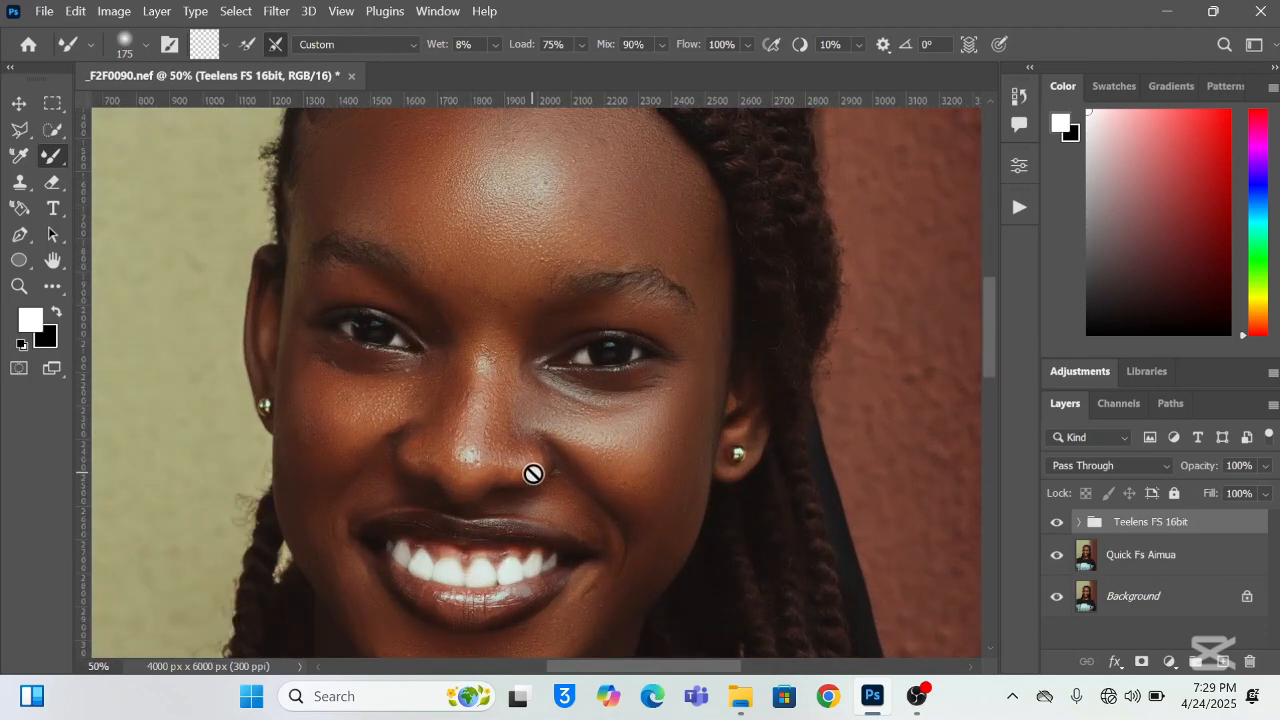
key(ctrl+0)
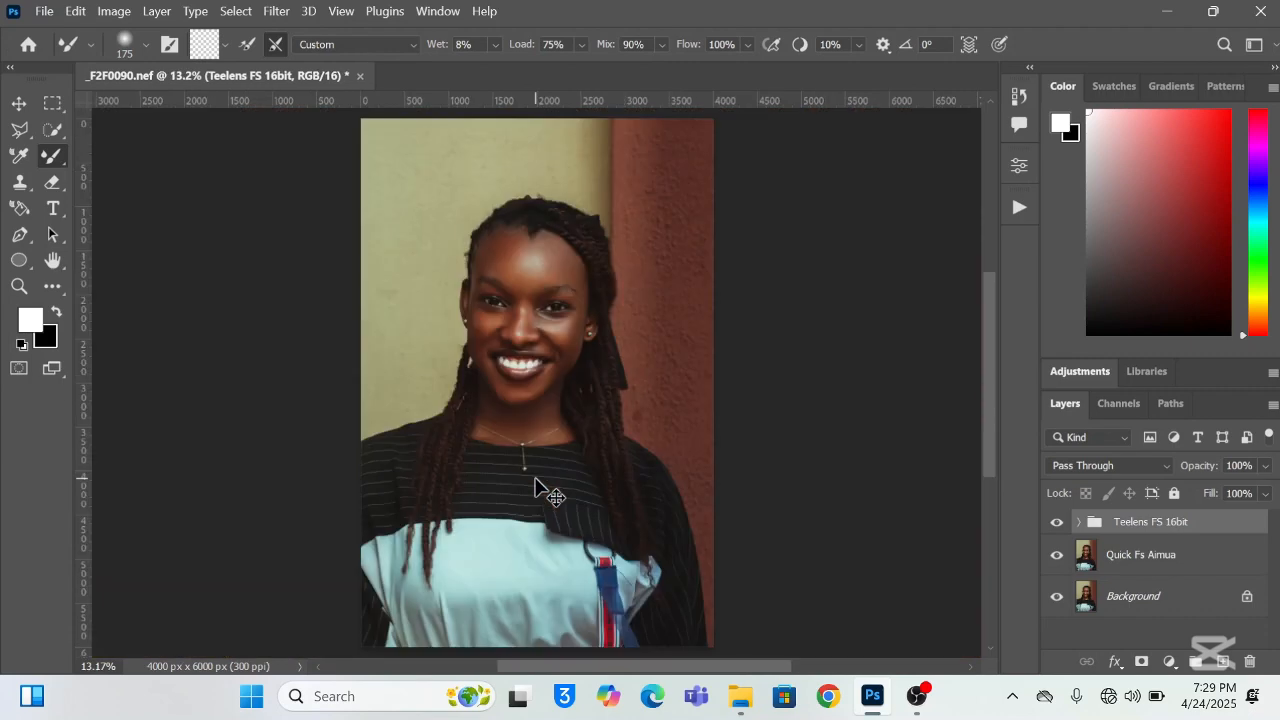
- Check the Teelens FS 16bit group's effect on the face and neck at 25% zoom by toggling its visibility
key(ctrl+plus)
key(ctrl+plus)
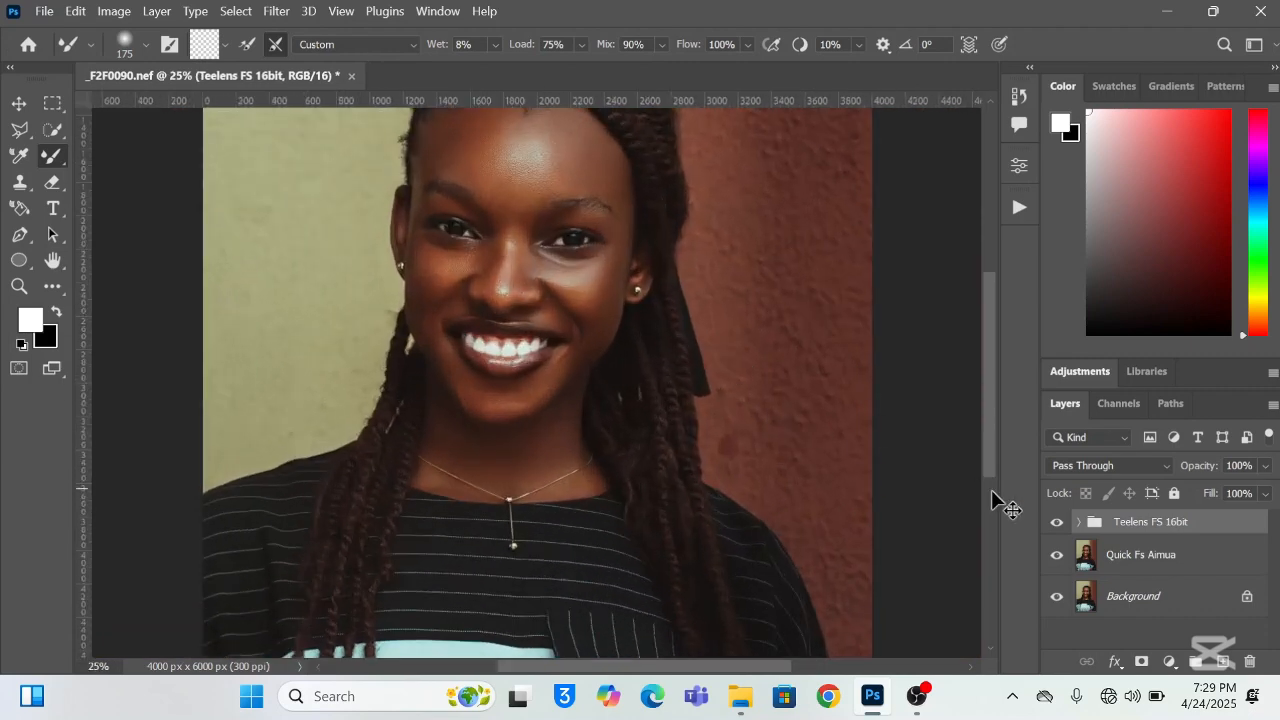
click(1057, 524)
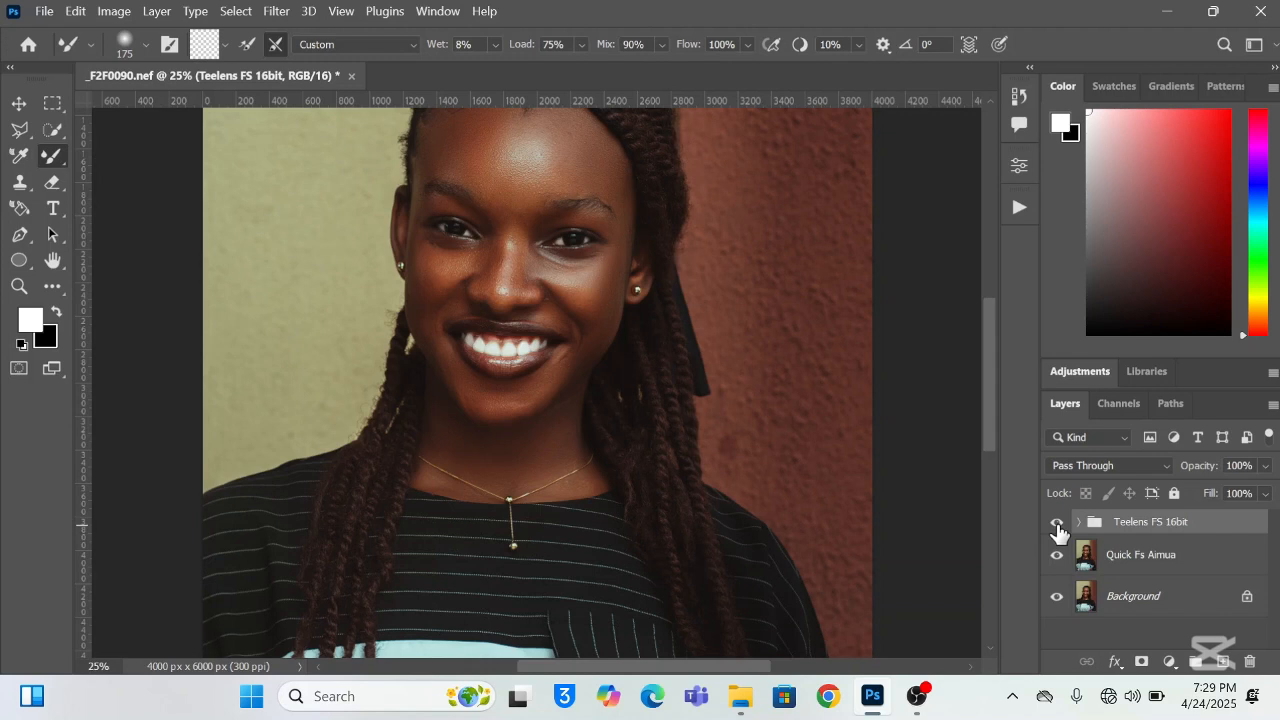